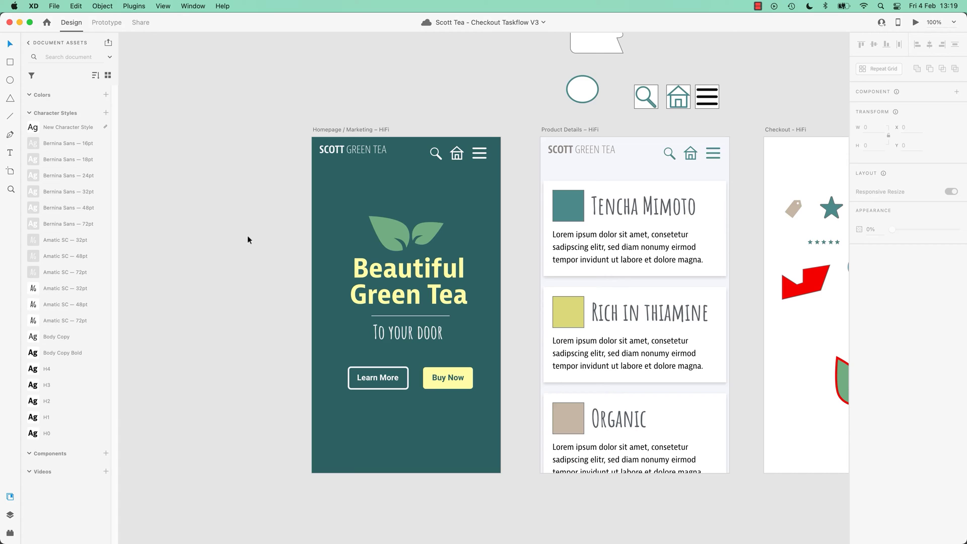
Step: Draw a black rectangle near the centre of the blank Illustrator artboard
key(super+Tab)
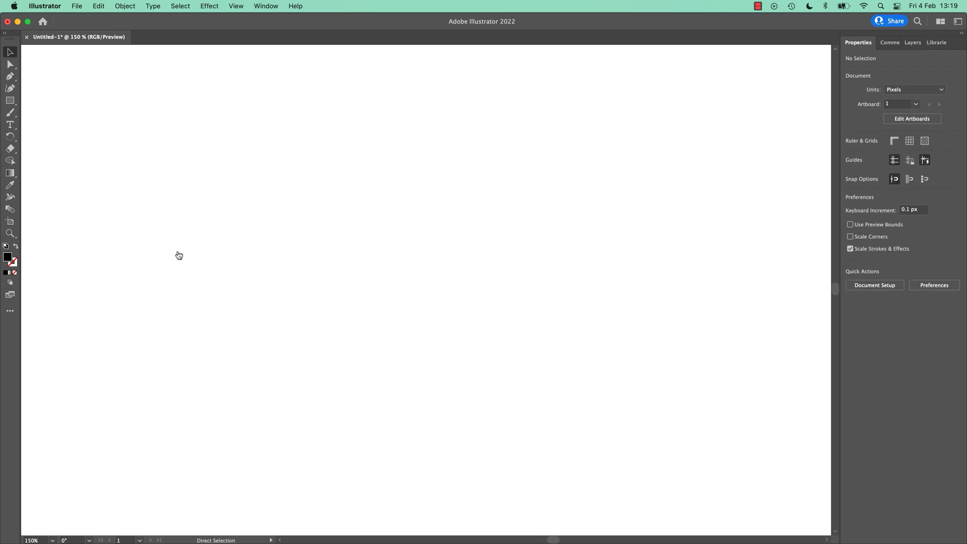
click(10, 101)
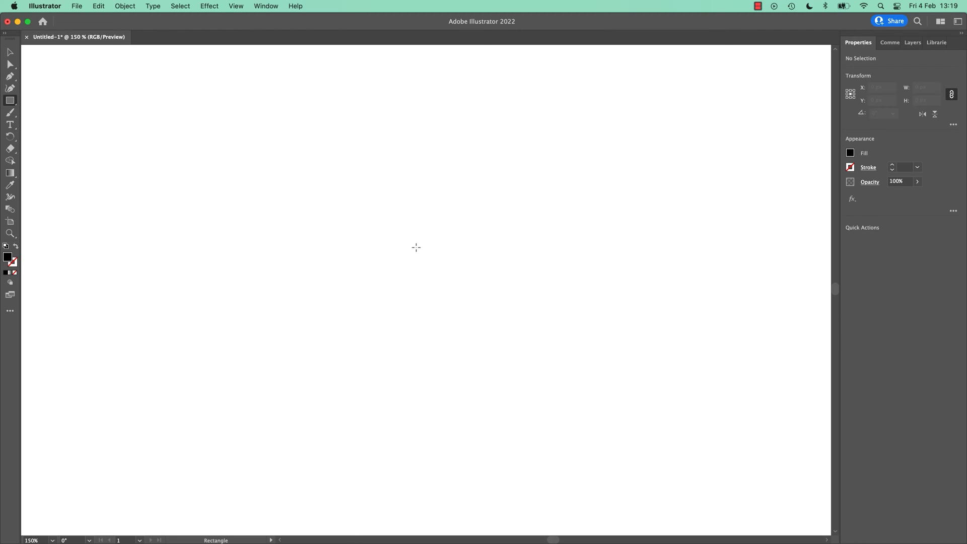
drag(297, 207, 482, 334)
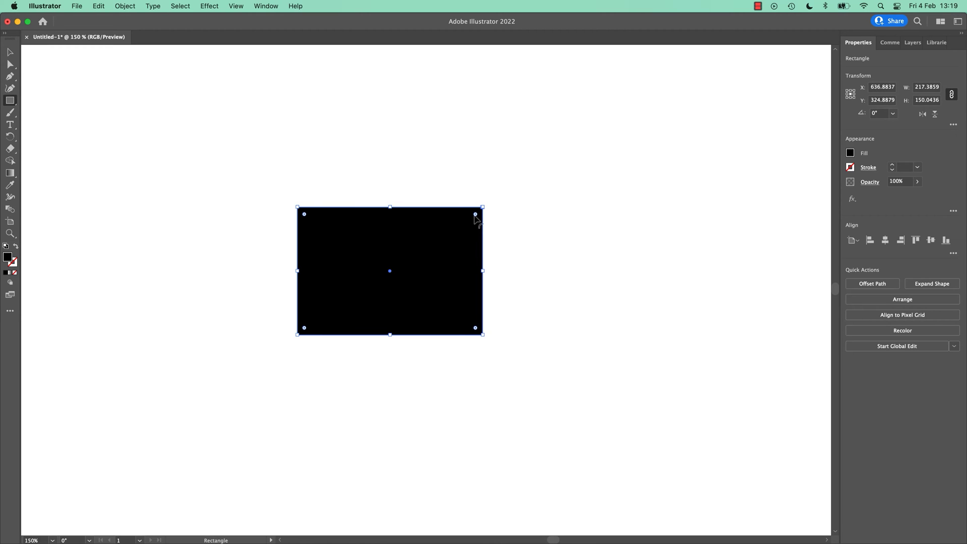
Step: Round all four corners of the rectangle slightly with the live corner widget
drag(476, 215, 457, 240)
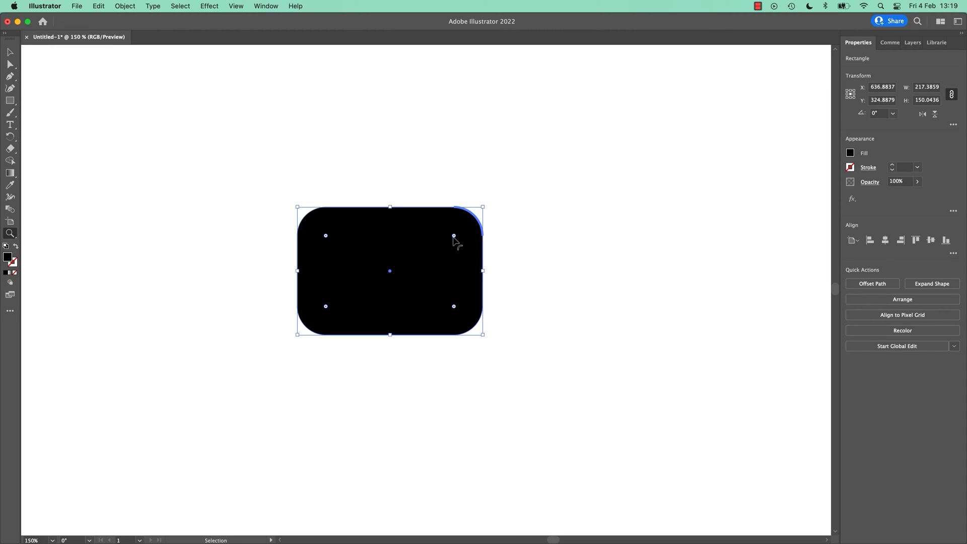
key(super+z)
key(z)
key(v)
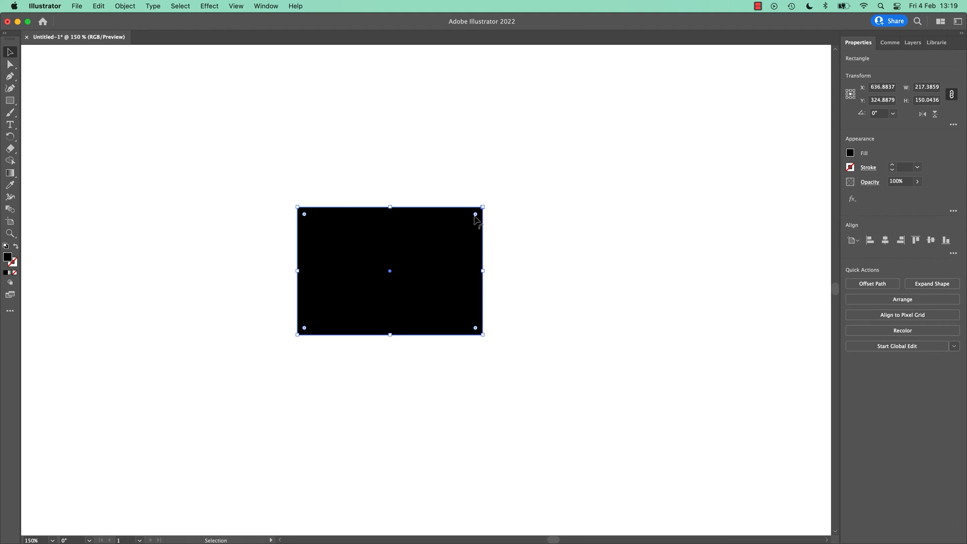
drag(475, 216, 466, 222)
Step: Round only the bottom corners deeply to form a bowl-shaped cup body
click(467, 222)
shift+click(467, 319)
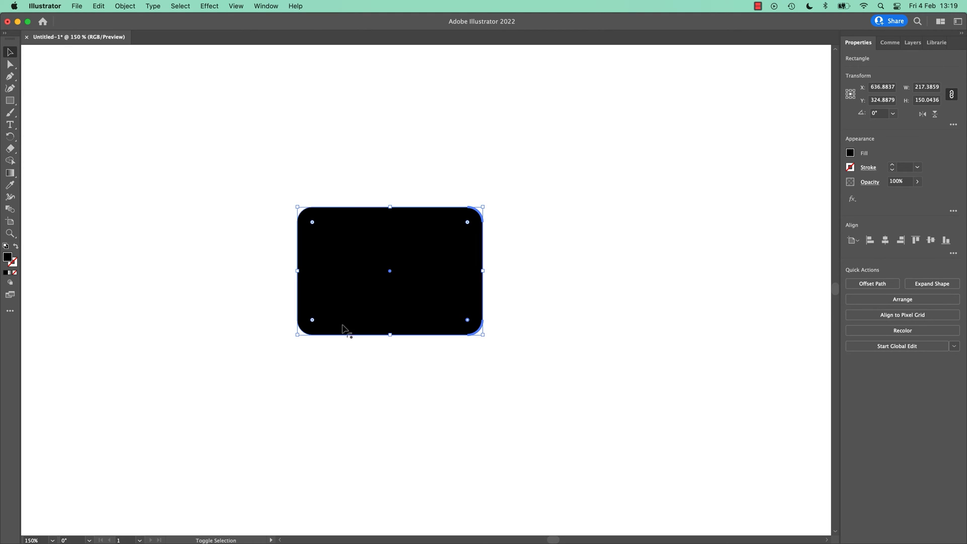
shift+click(312, 321)
drag(311, 321, 343, 244)
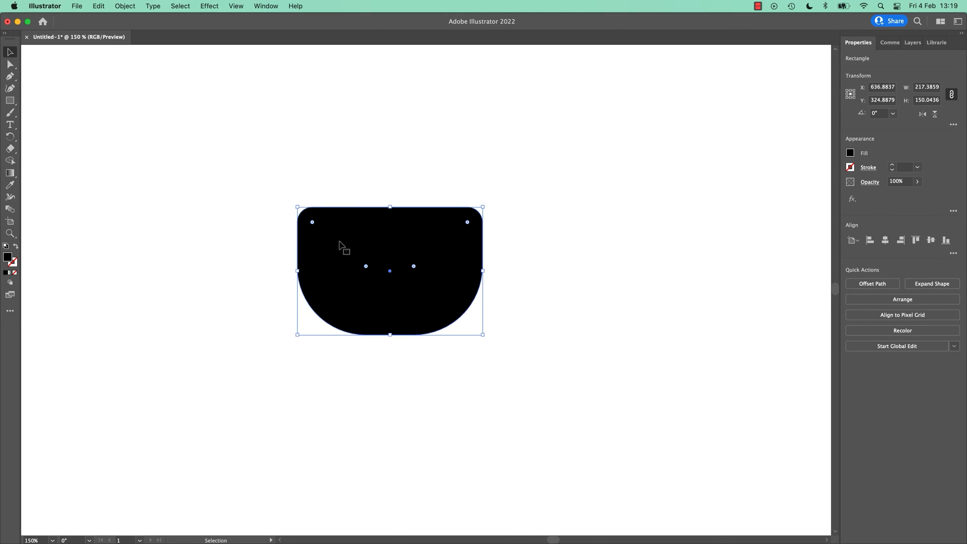
click(430, 392)
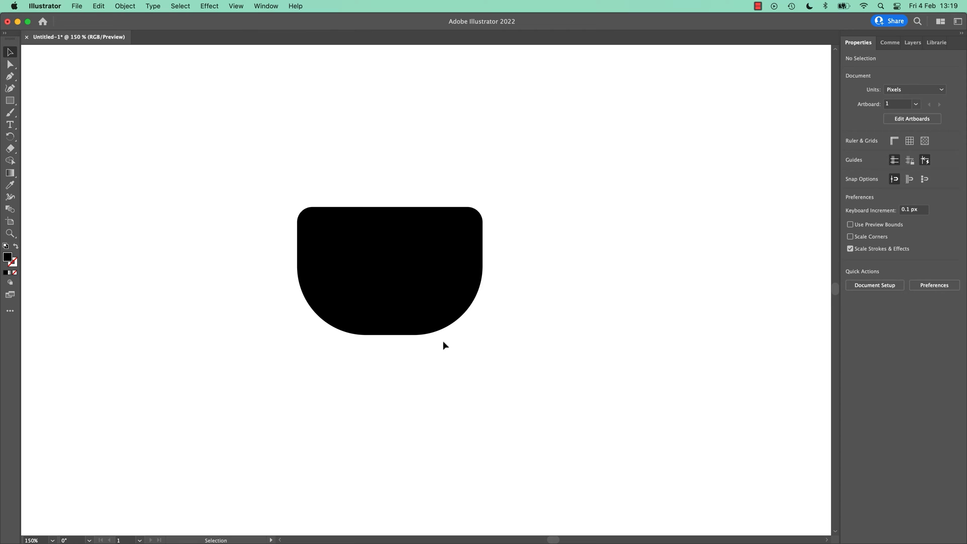
Step: Draw a curved handle path on the cup's right side with the Pen tool
key(p)
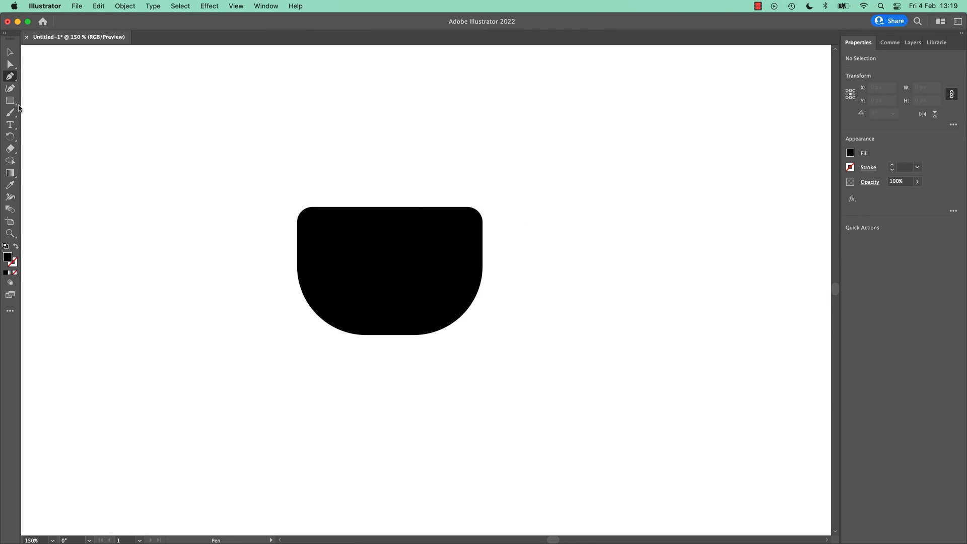
drag(474, 222, 483, 223)
drag(533, 247, 533, 279)
drag(468, 277, 449, 277)
key(super+j)
key(v)
drag(514, 248, 501, 251)
Step: Swap the handle's fill to a stroke and set the stroke weight to 6 pt
click(16, 246)
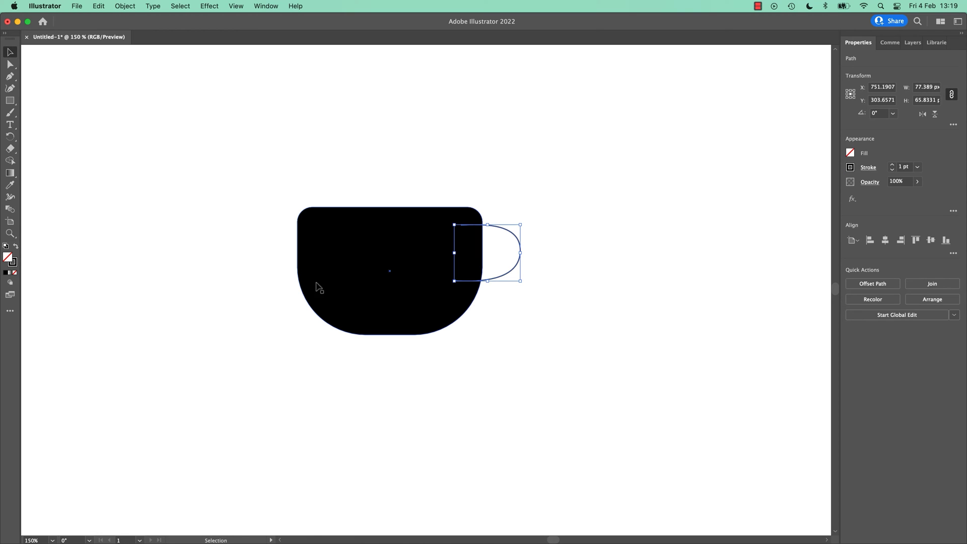
click(893, 165)
click(892, 165)
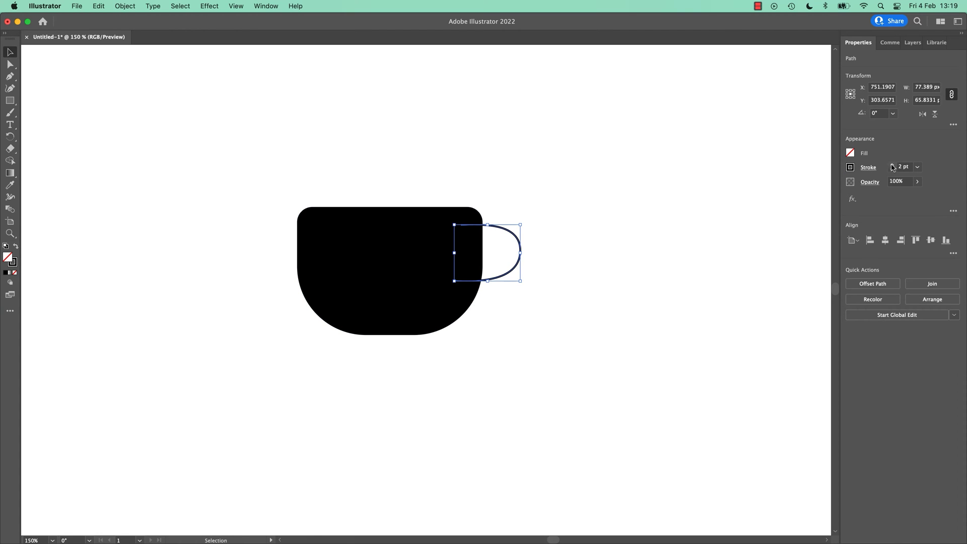
click(892, 164)
click(892, 165)
click(892, 165)
click(893, 165)
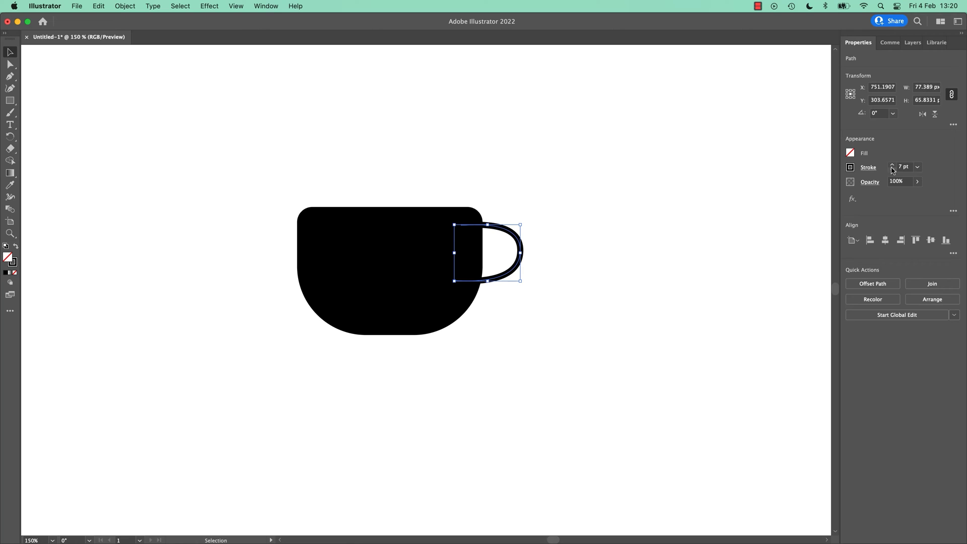
click(892, 171)
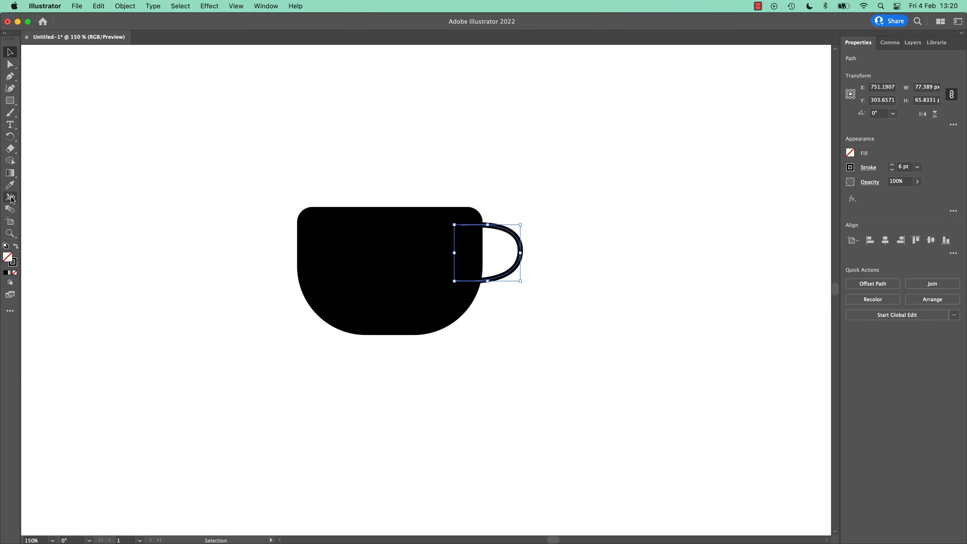
Step: Widen the handle where it meets the cup top using the Width tool
click(11, 197)
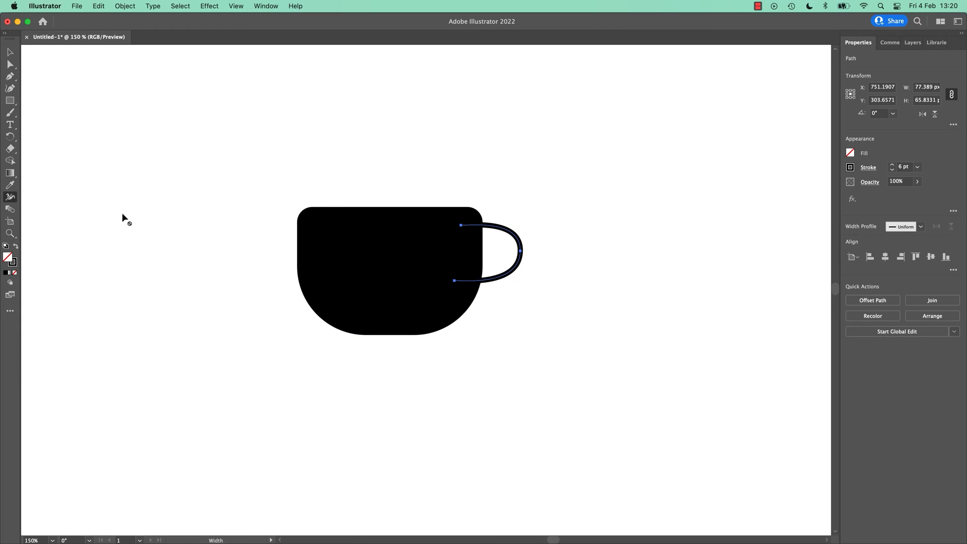
drag(461, 225, 463, 243)
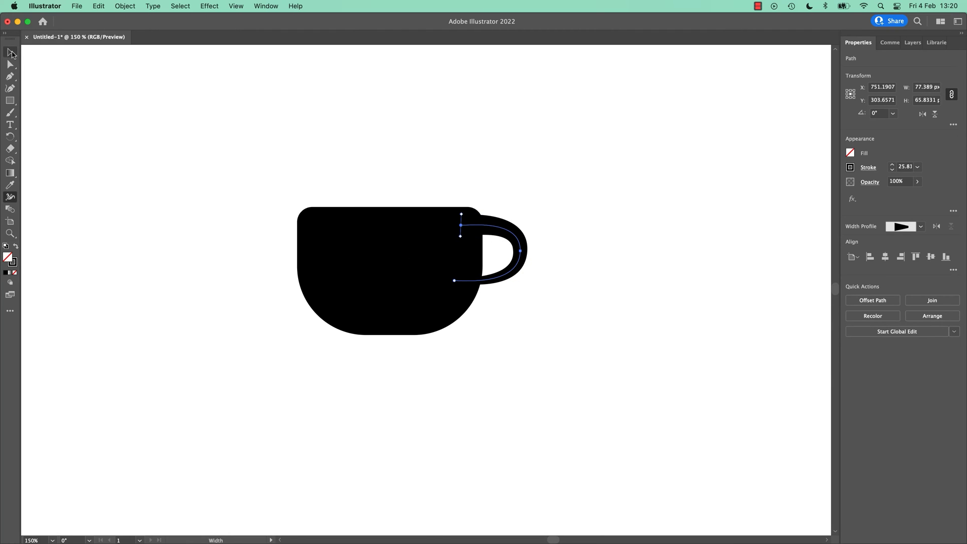
click(10, 52)
drag(520, 252, 524, 245)
click(562, 263)
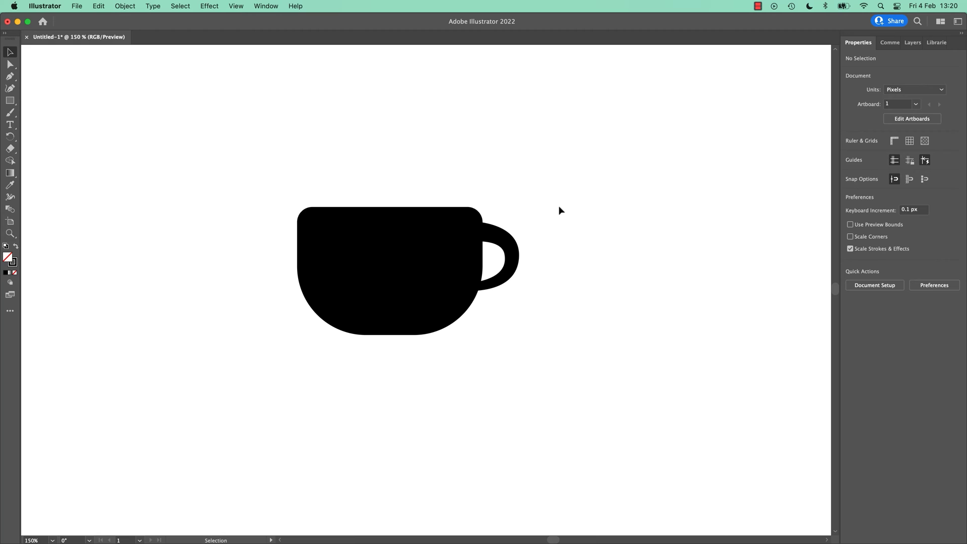
Step: Select the whole cup and shift-drag it straight down on the artboard
scroll(558, 216, up, 3)
drag(159, 253, 580, 451)
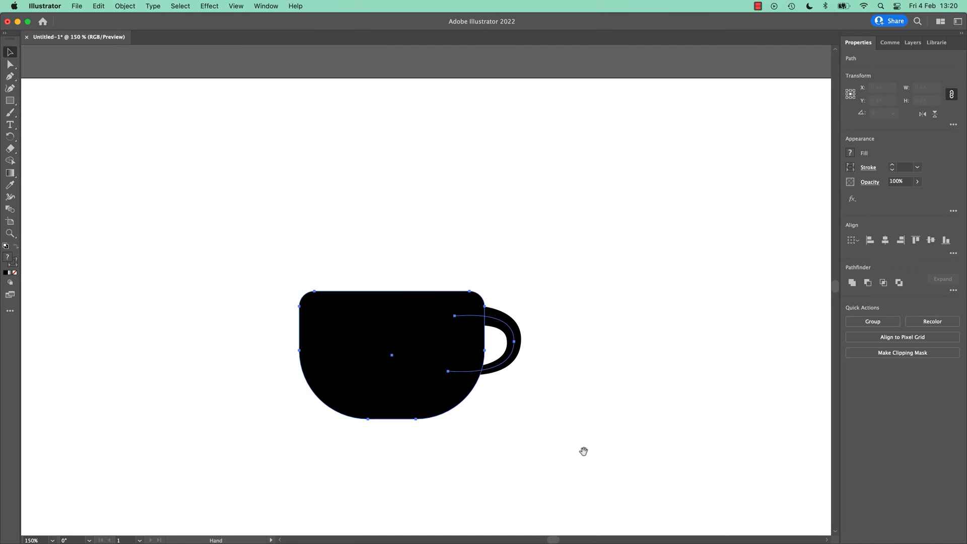
scroll(554, 353, down, 7)
drag(418, 175, 413, 414)
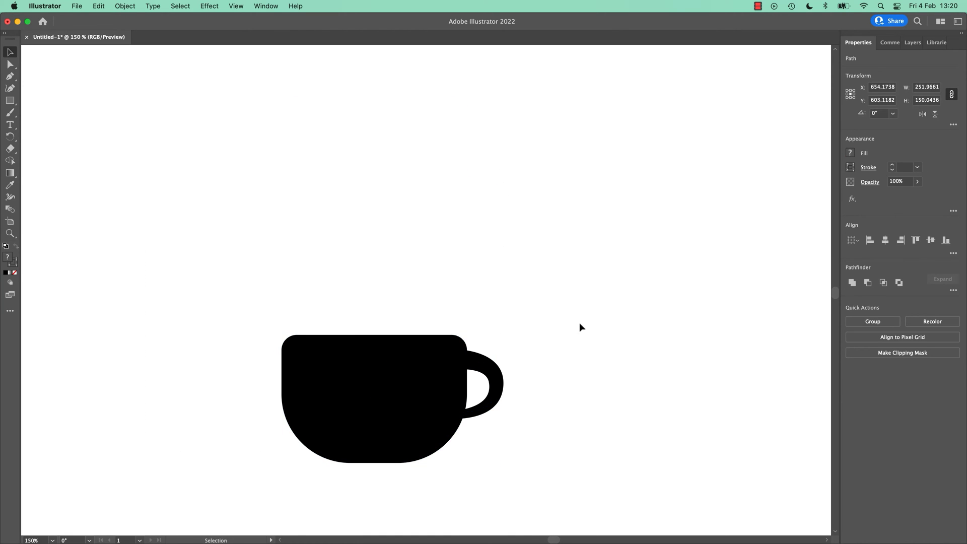
click(580, 327)
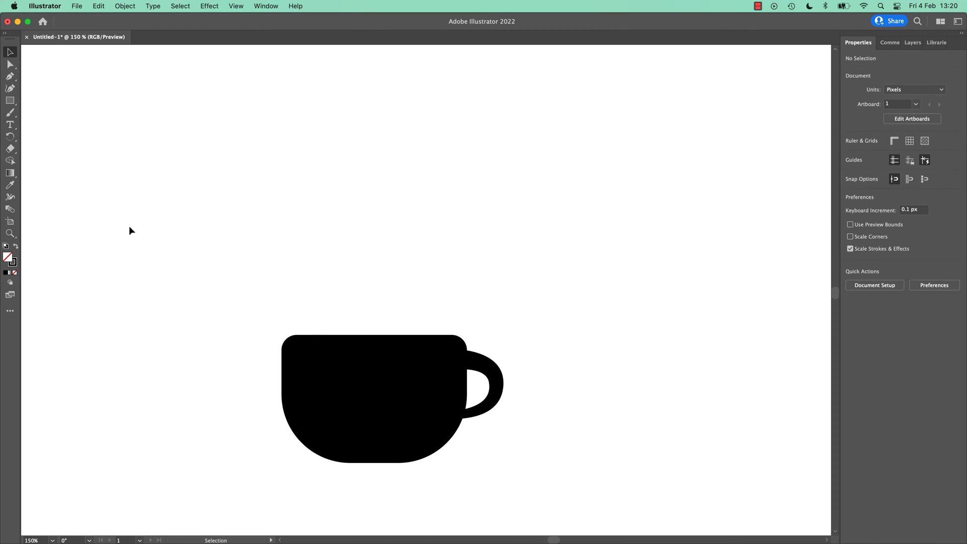
Step: Draw an S-shaped steam curve rising above the cup with the Pen tool
click(10, 76)
drag(382, 227, 371, 273)
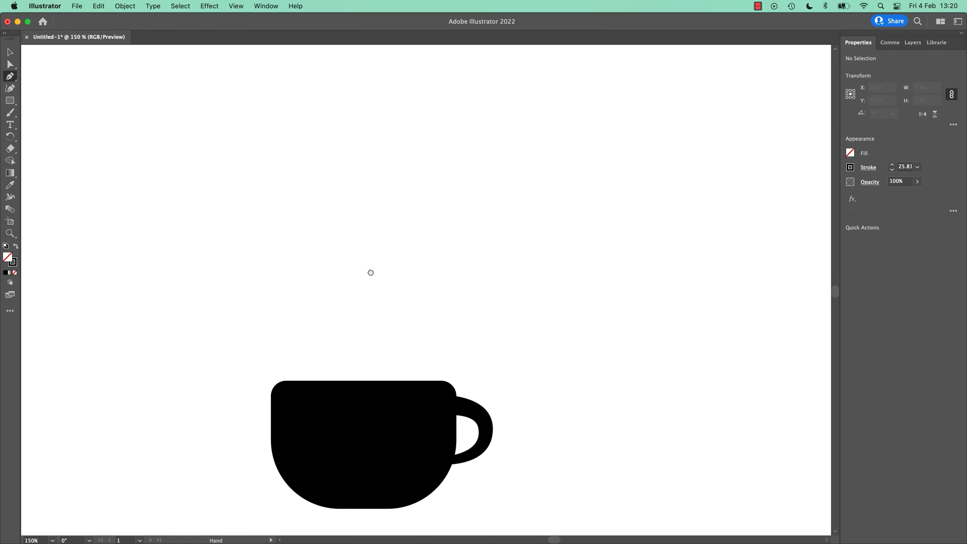
drag(370, 357, 357, 314)
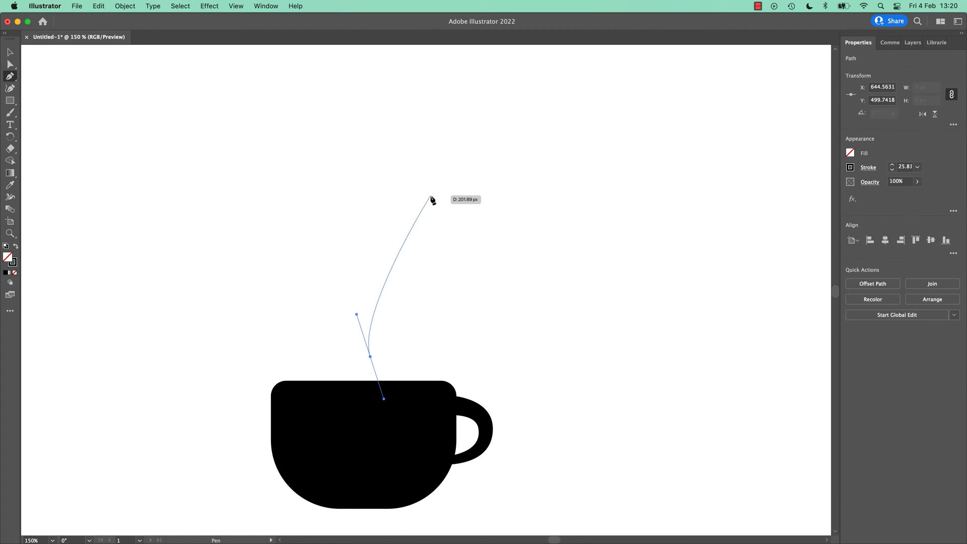
drag(426, 209, 429, 167)
mouse_move(347, 192)
mouse_down()
mouse_move(342, 235)
mouse_move(327, 239)
mouse_up()
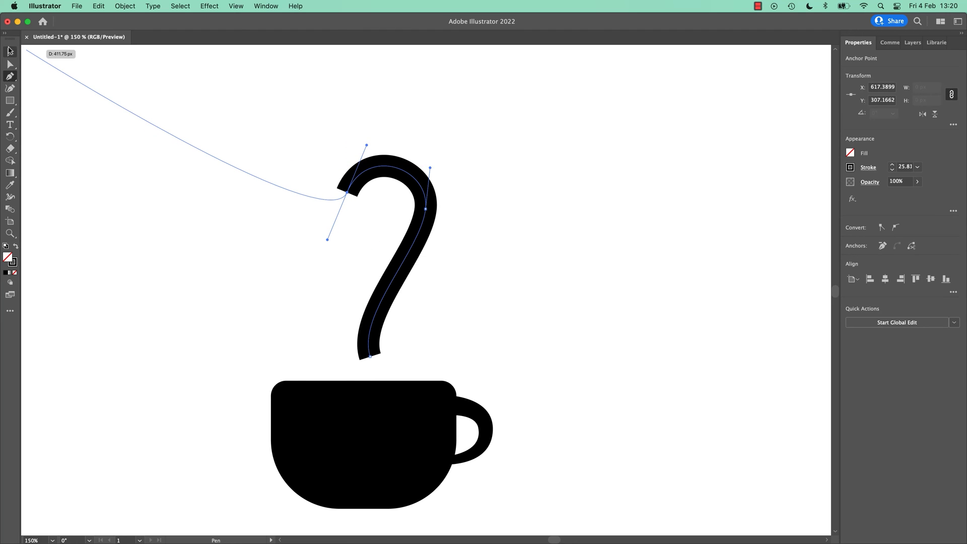
click(10, 51)
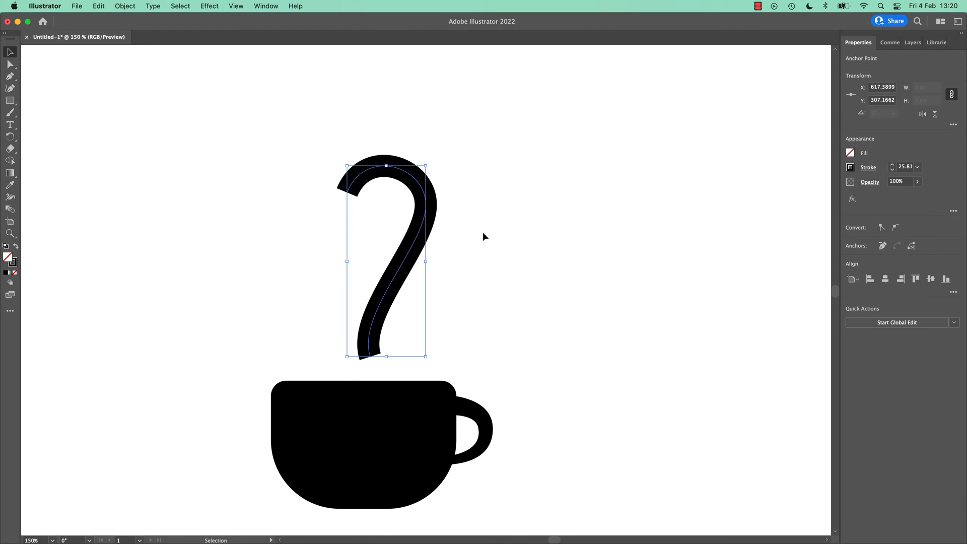
Step: Taper the steam stroke to a point at its base and give it Round Cap ends
click(10, 197)
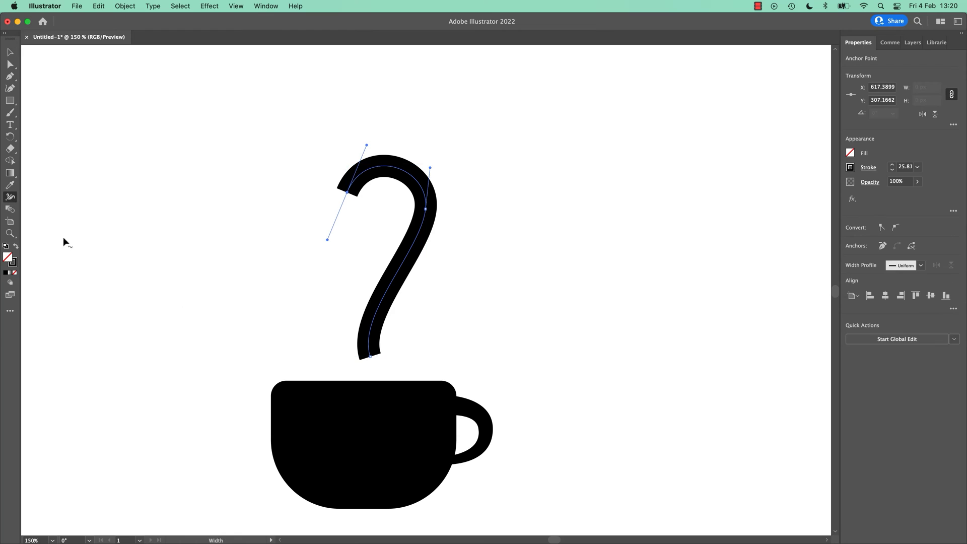
mouse_move(370, 358)
mouse_down()
mouse_move(362, 361)
mouse_move(371, 359)
mouse_up()
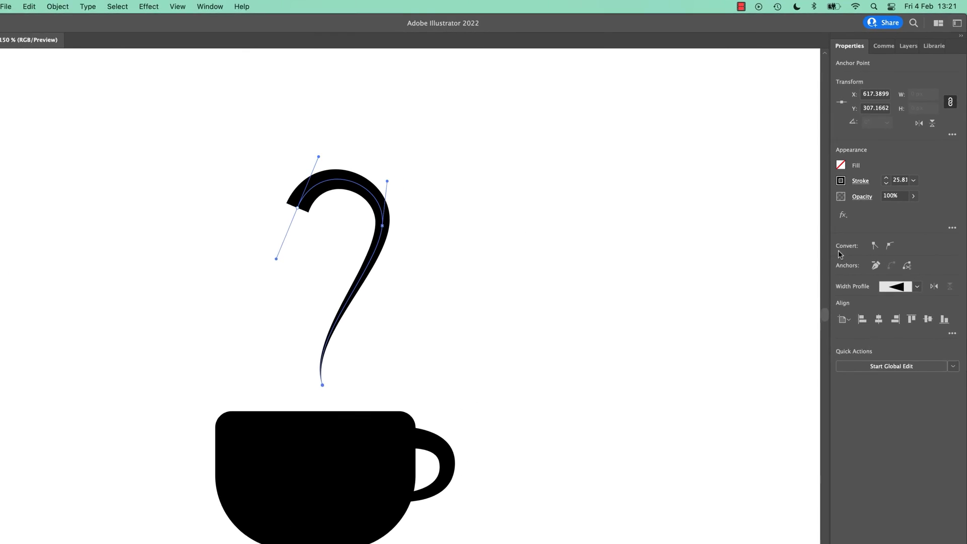
click(847, 210)
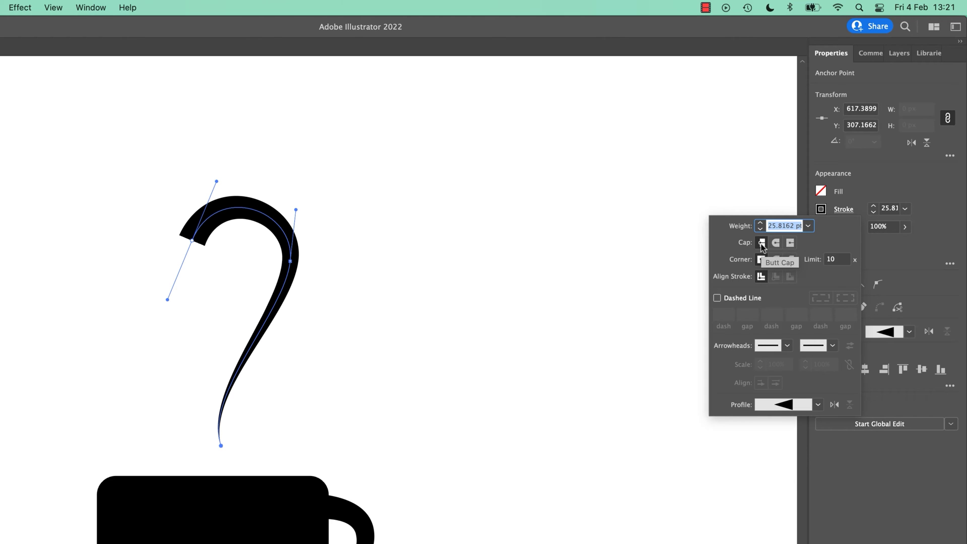
click(775, 244)
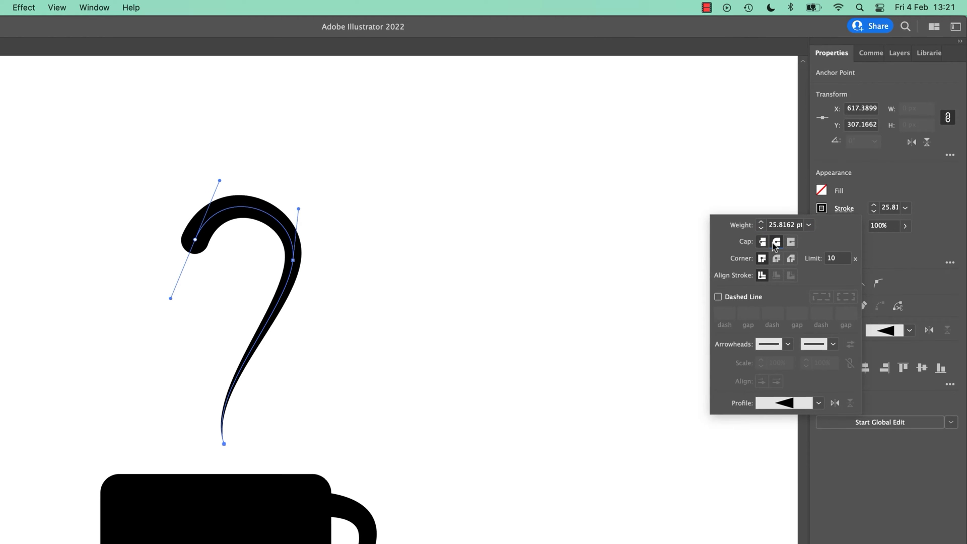
key(Escape)
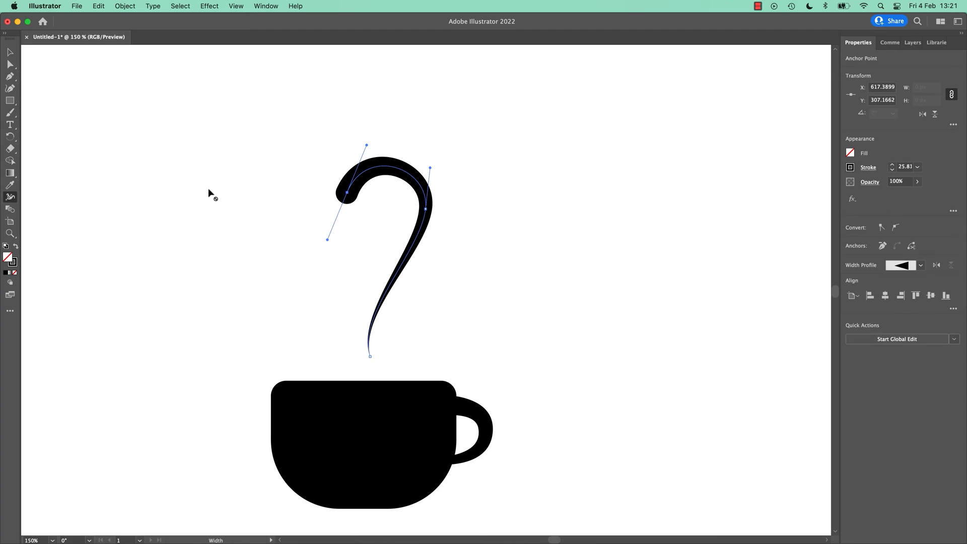
click(103, 131)
drag(296, 177, 253, 238)
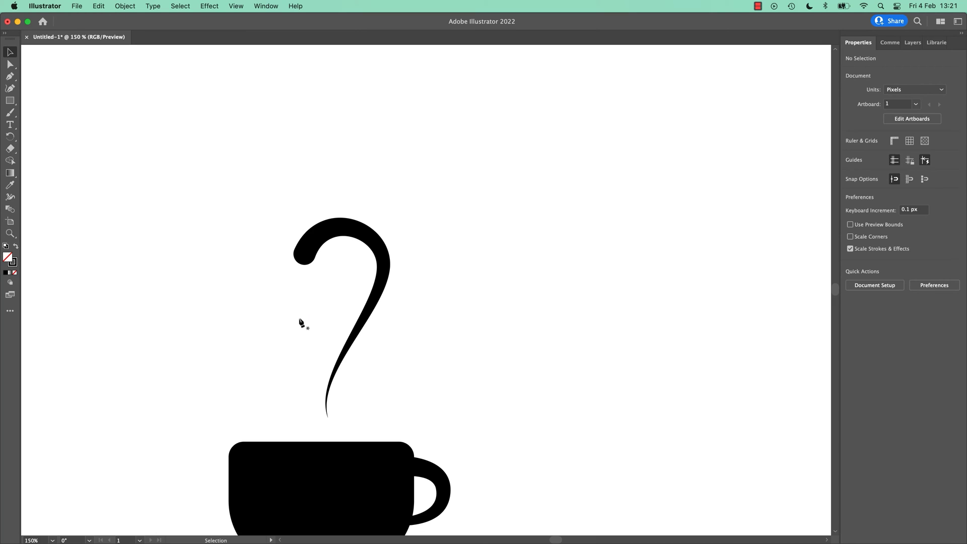
Step: Draw a second wavy steam curve beside the first with the Pen tool
key(p)
drag(321, 331, 342, 290)
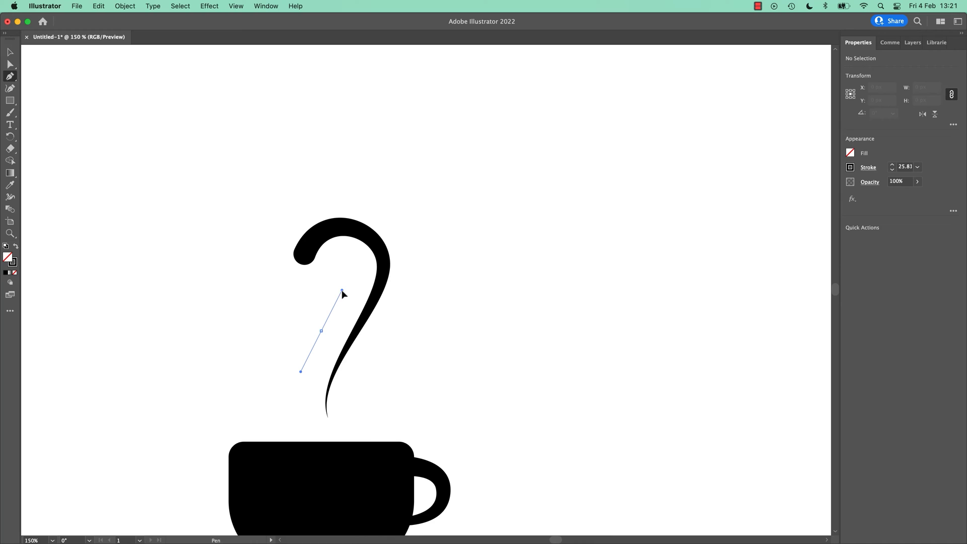
drag(327, 124, 309, 65)
scroll(360, 191, up, 5)
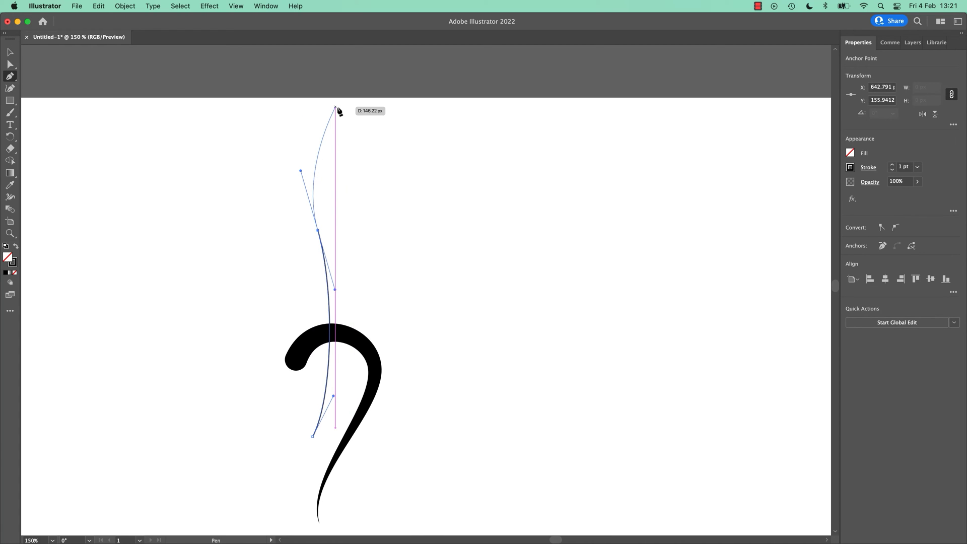
drag(335, 105, 394, 192)
key(v)
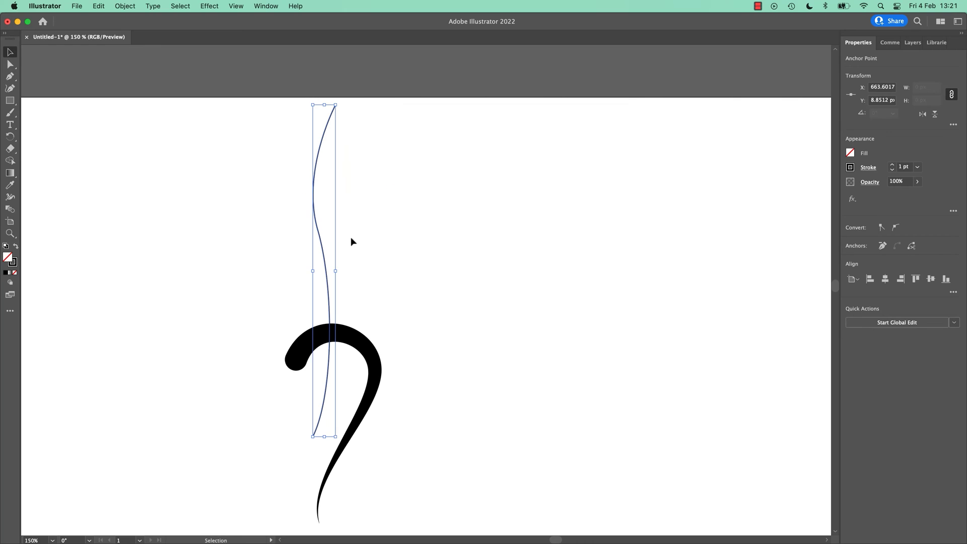
Step: Shorten the new steam curve from its top and tilt it about 3 degrees
drag(332, 112, 333, 173)
click(394, 271)
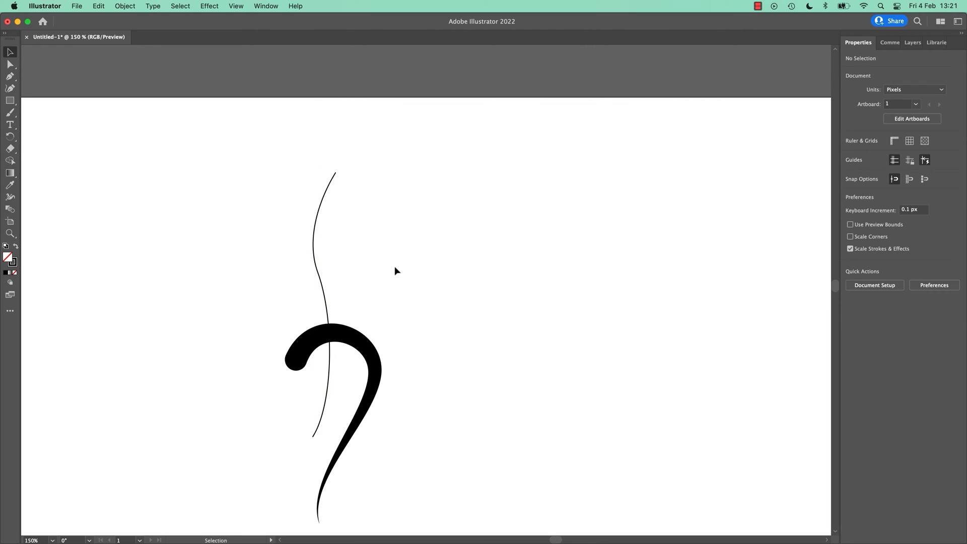
click(314, 278)
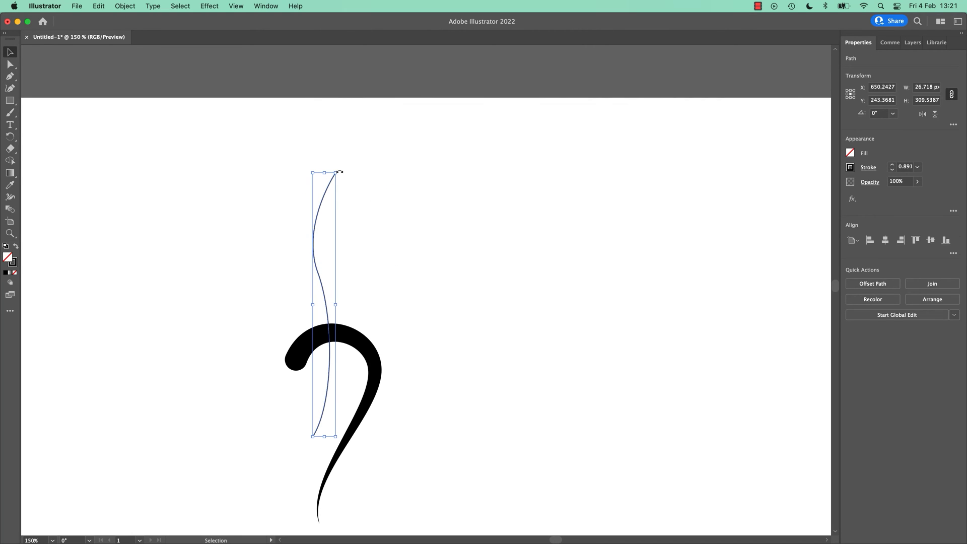
drag(340, 172, 331, 170)
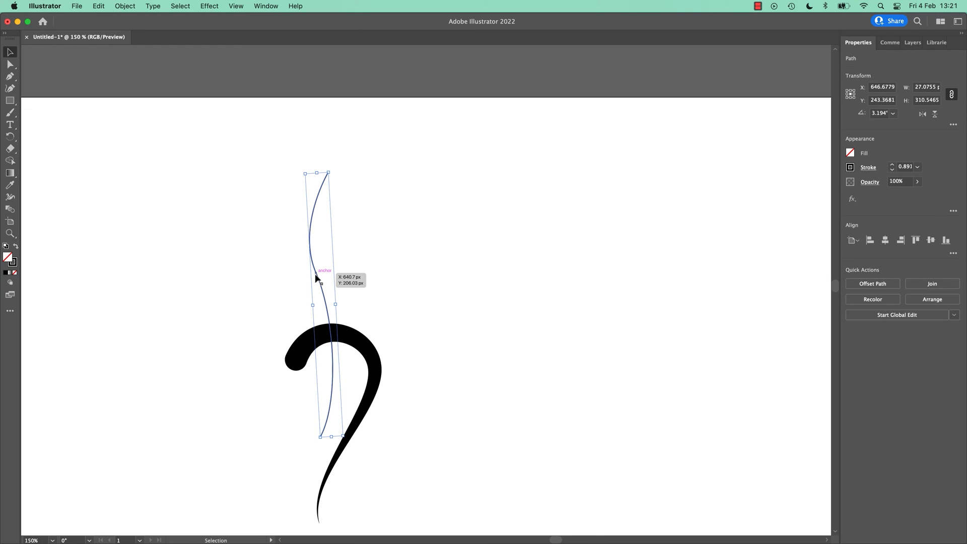
double_click(316, 275)
double_click(352, 264)
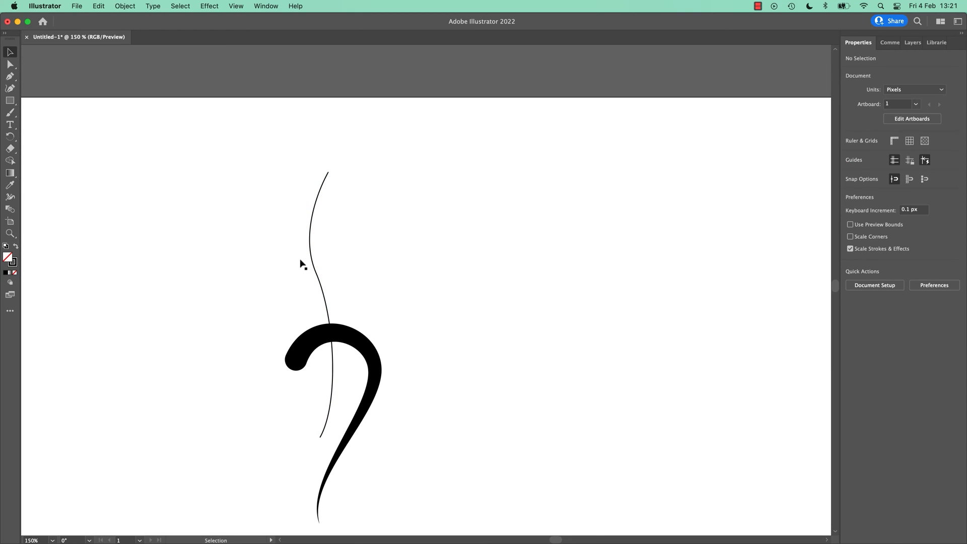
click(315, 264)
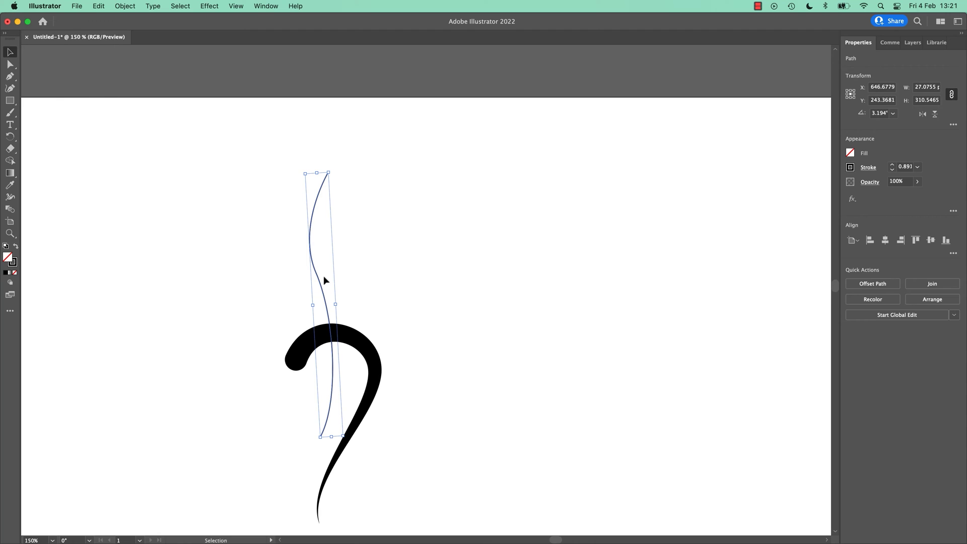
Step: Apply a brush from the Artistic_ChalkCharcoalPencil library to the second steam curve
click(261, 5)
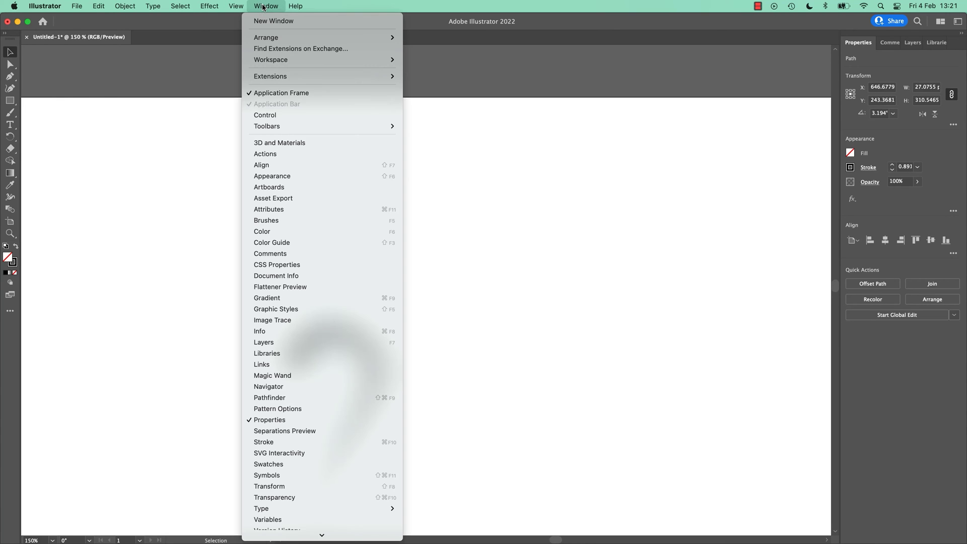
mouse_move(304, 488)
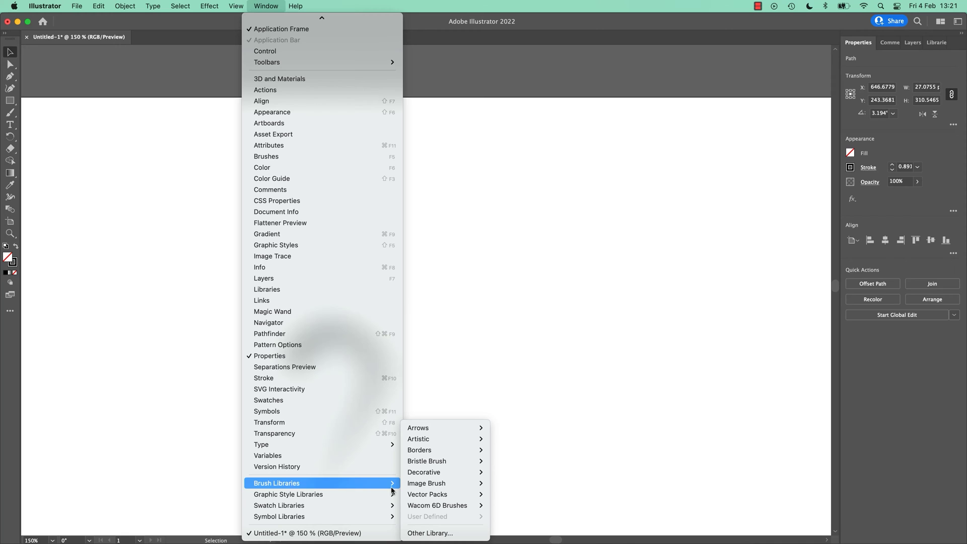
mouse_move(455, 442)
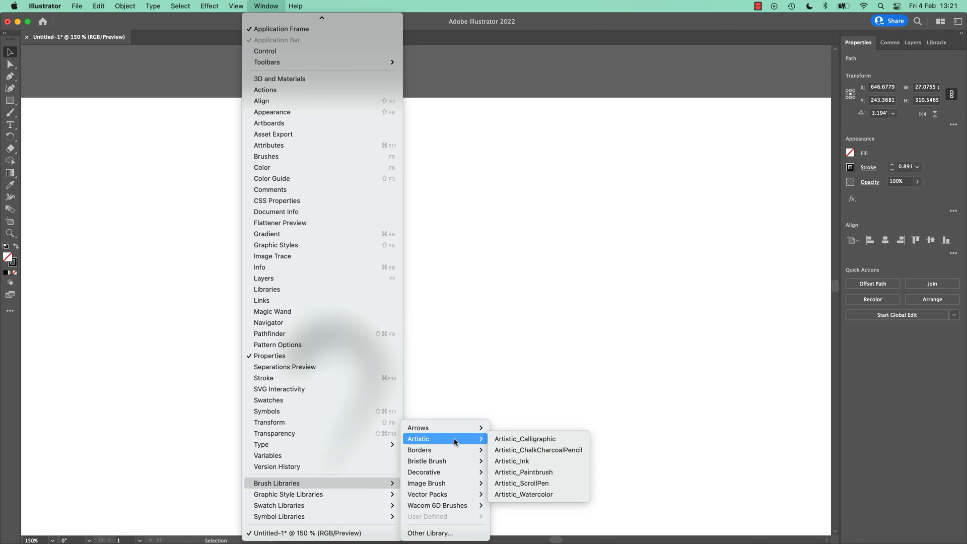
click(525, 451)
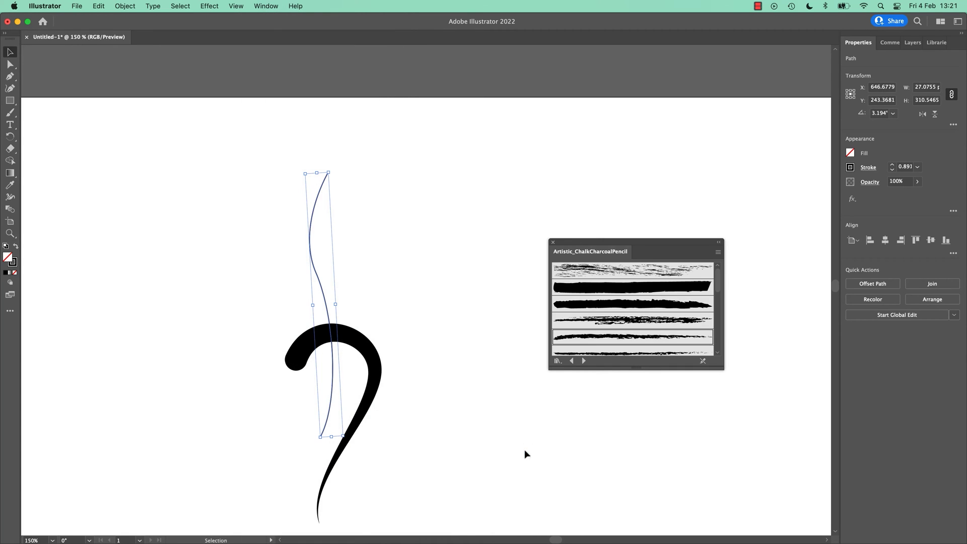
click(619, 323)
click(494, 364)
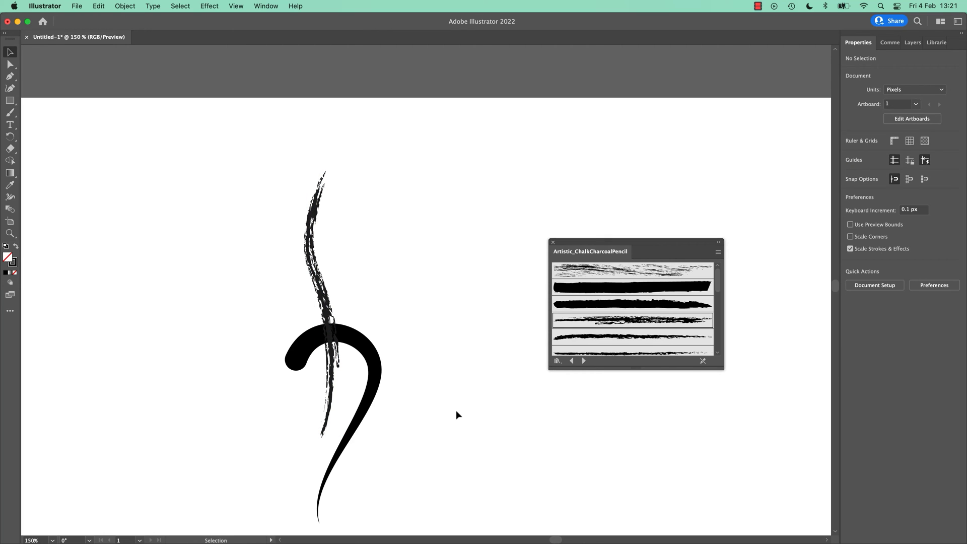
click(328, 302)
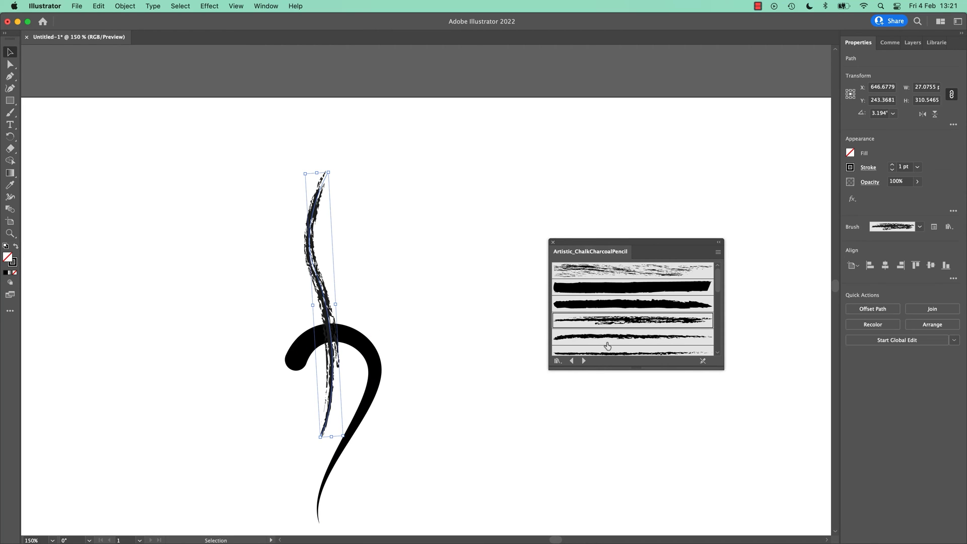
click(614, 337)
click(507, 347)
scroll(439, 353, down, 3)
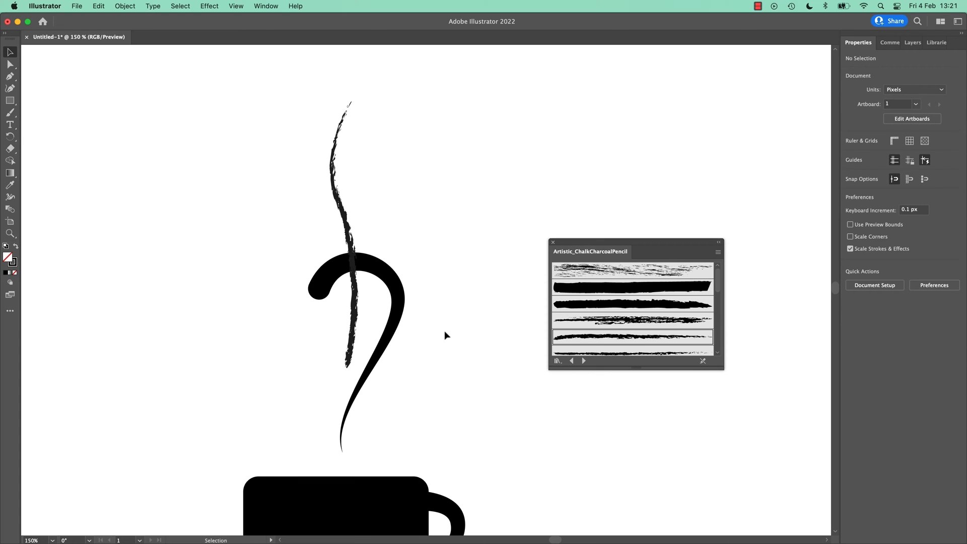
Step: Pan to the mug and type 'Cafe' in a new text object to its left
key(space)
drag(225, 293, 371, 337)
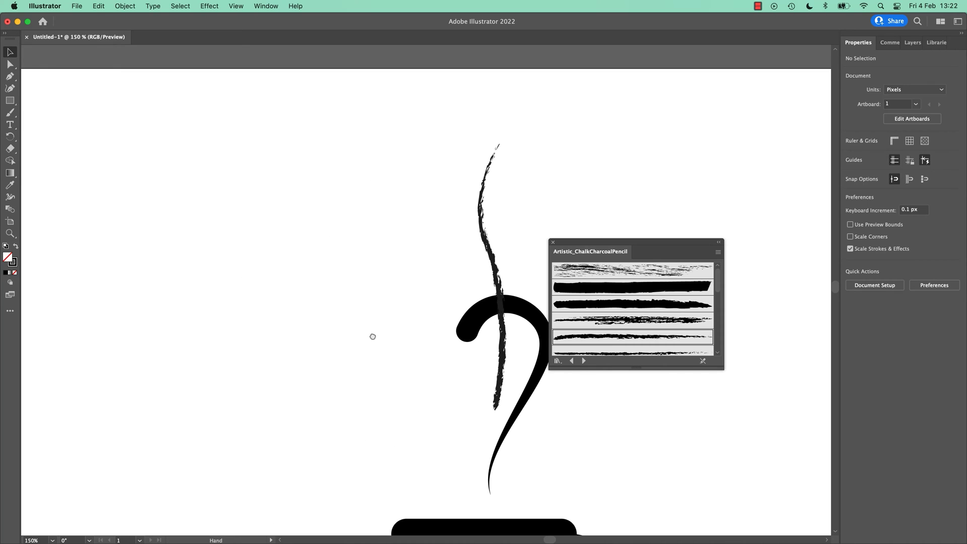
click(10, 123)
click(139, 240)
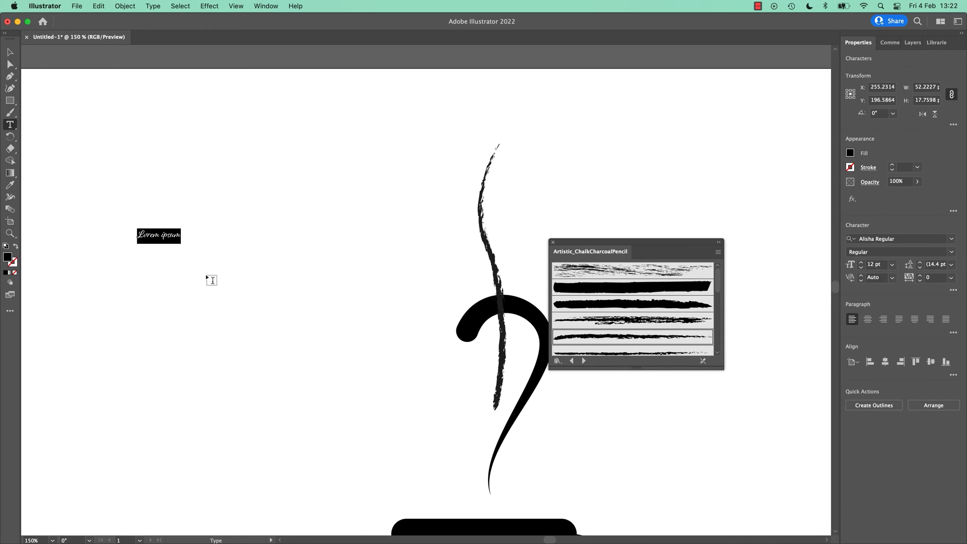
text(Caf)
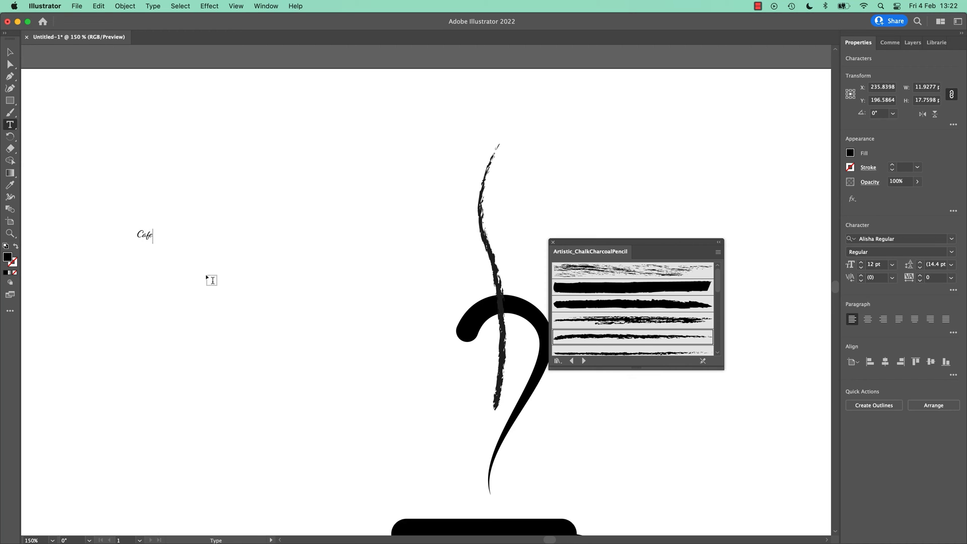
text(e)
Step: Set the Cafe text font to Amatic SC Bold
key(super+a)
click(924, 239)
text(am)
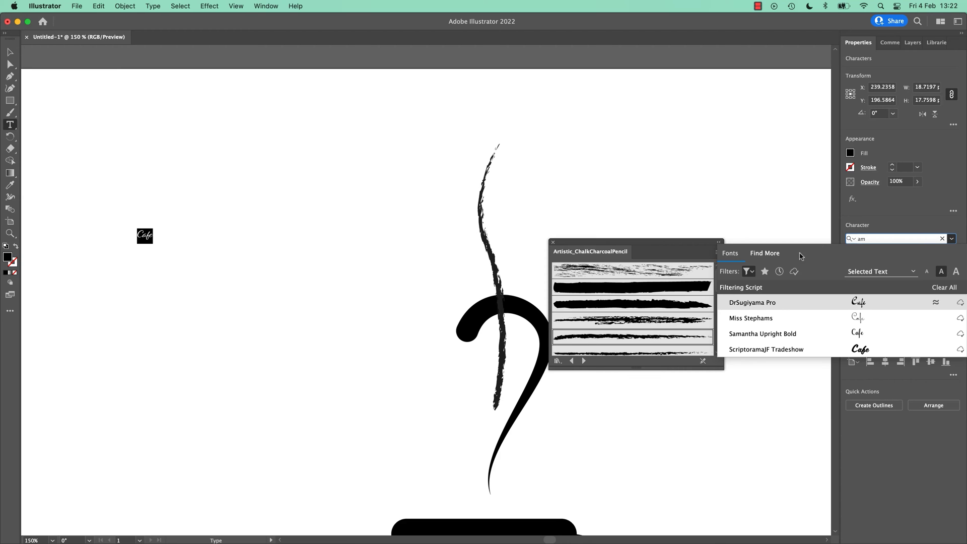
click(750, 271)
click(738, 328)
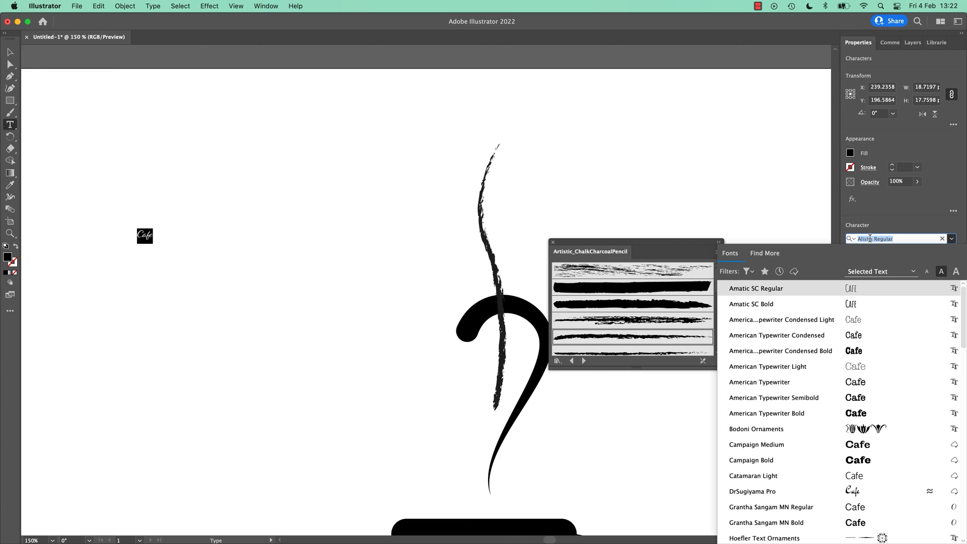
text(ama)
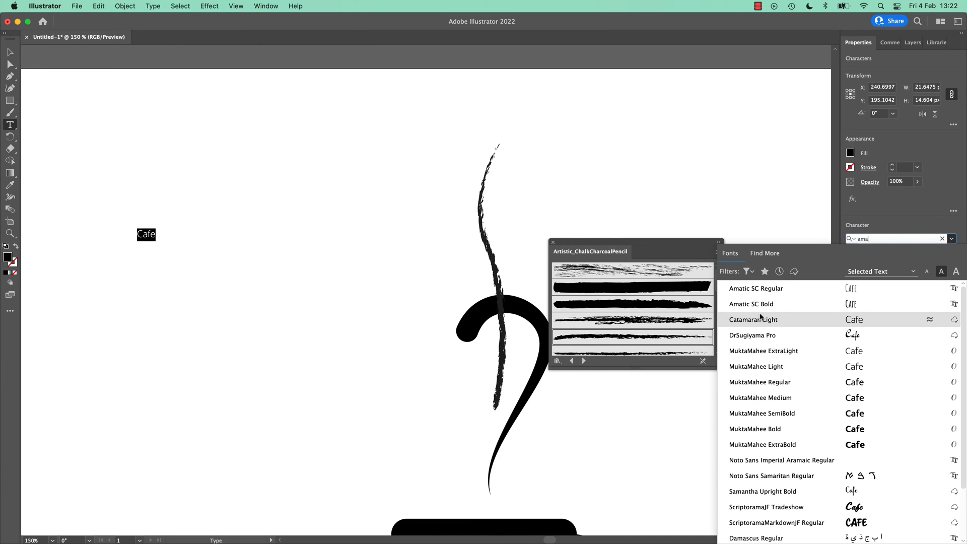
click(745, 305)
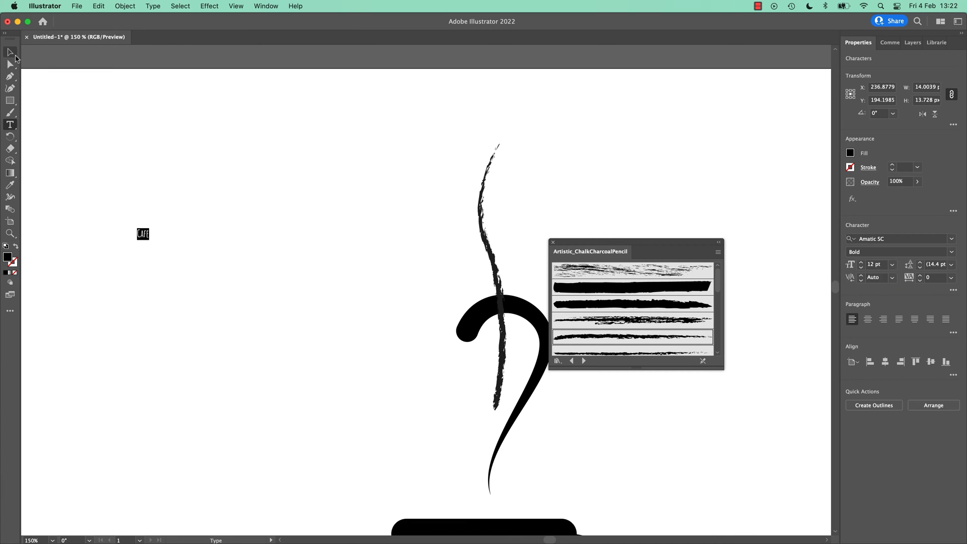
Step: Scale the CAFE lettering up to about 117.44 pt and try accenting the final E
click(10, 52)
drag(150, 243, 252, 350)
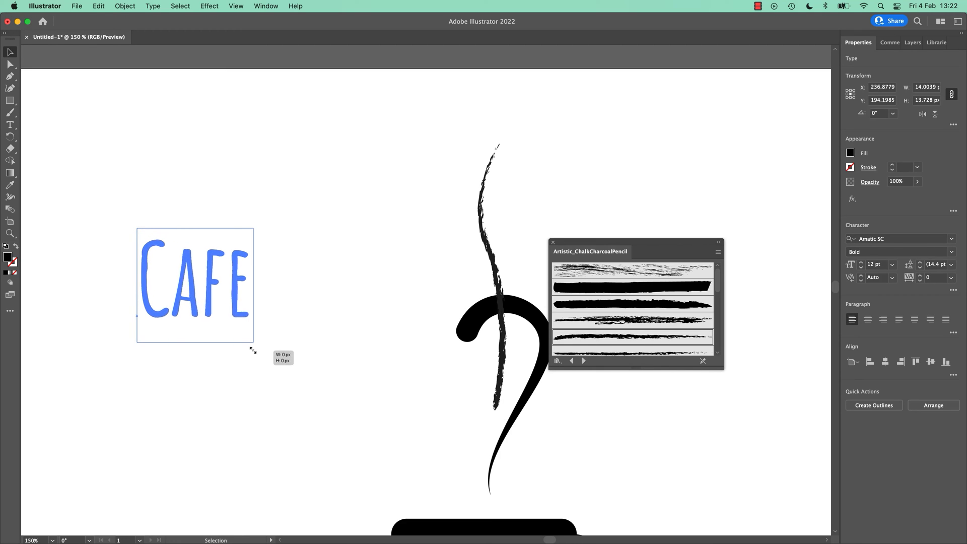
key(t)
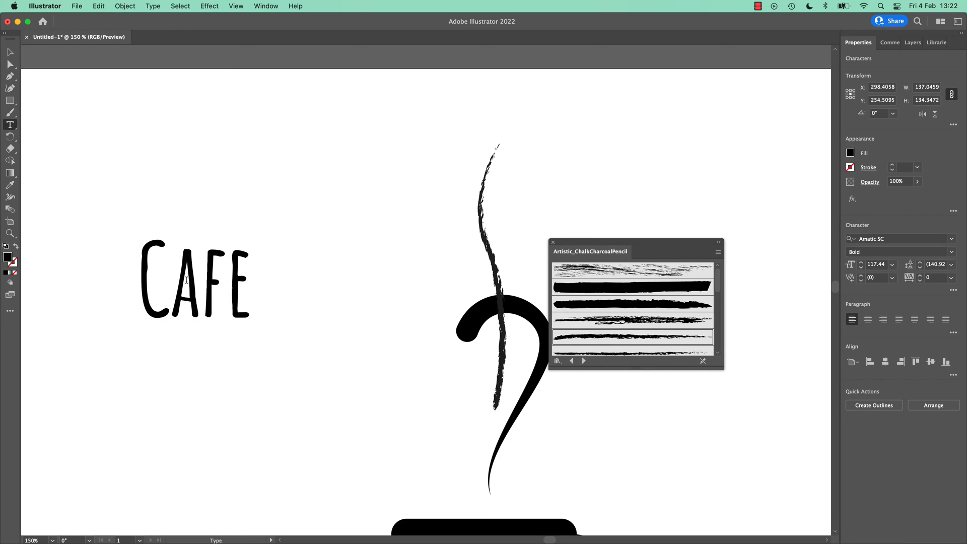
key(alt+e)
click(10, 52)
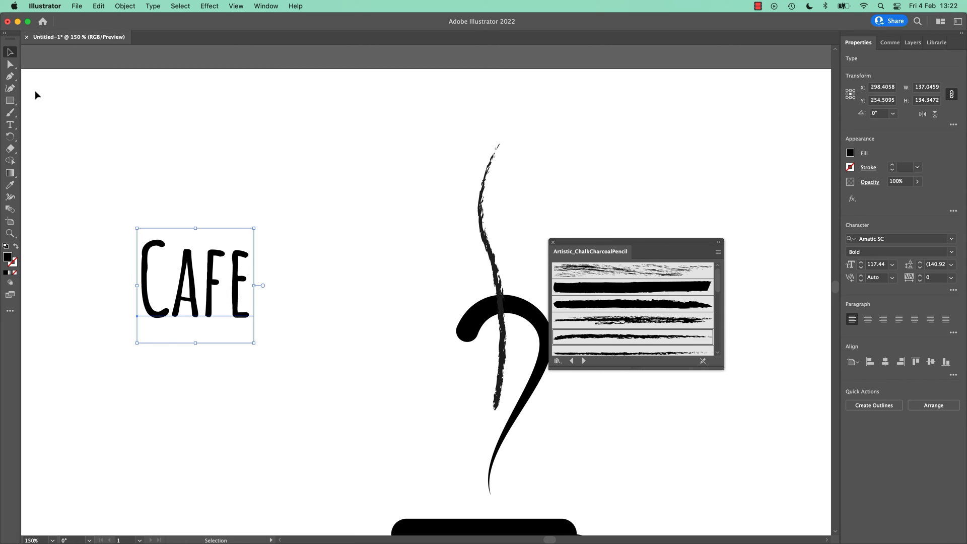
double_click(240, 277)
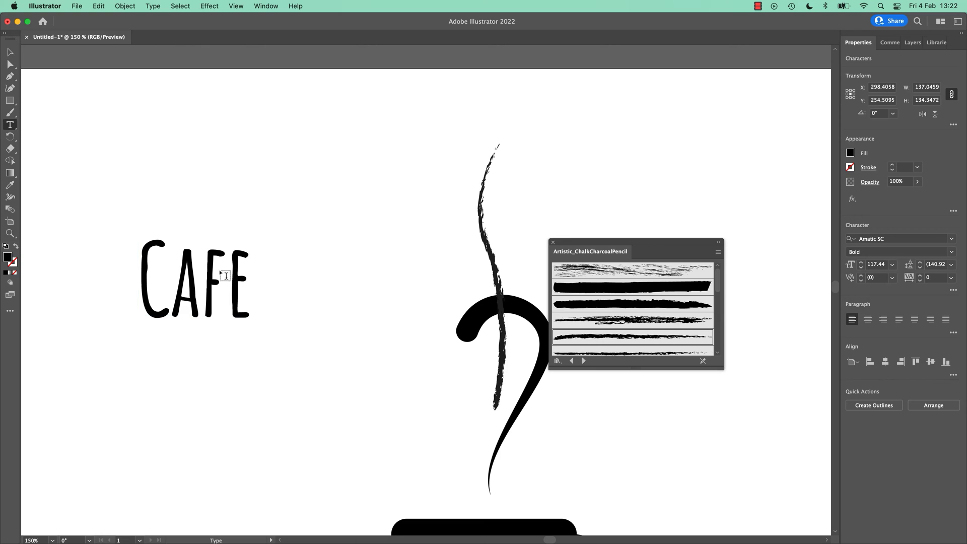
key(Escape)
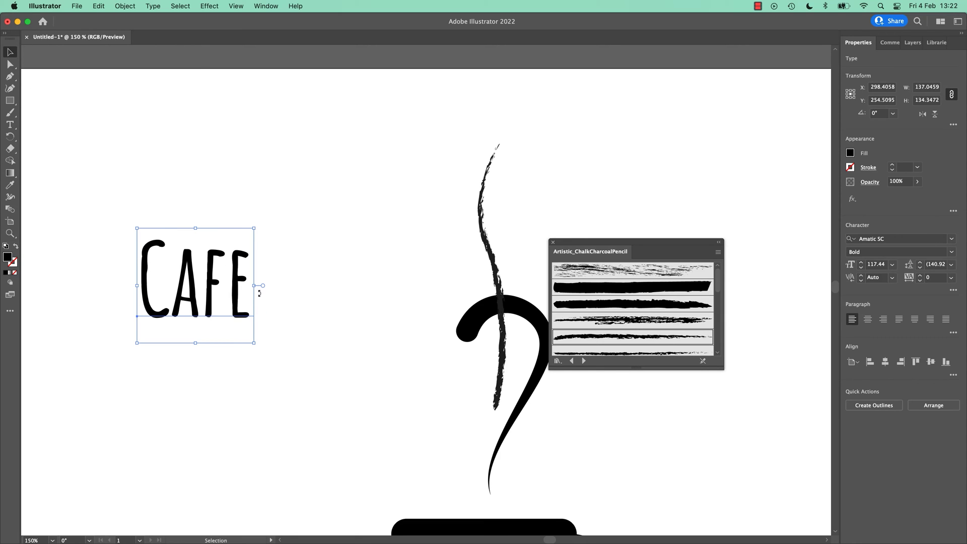
Step: Open the Glyphs panel showing the font's entire character set
click(154, 6)
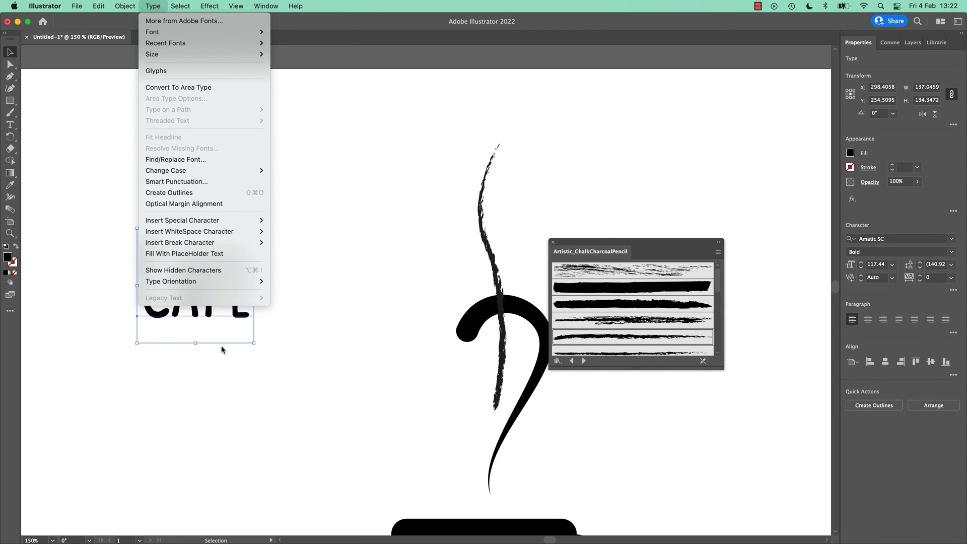
click(208, 72)
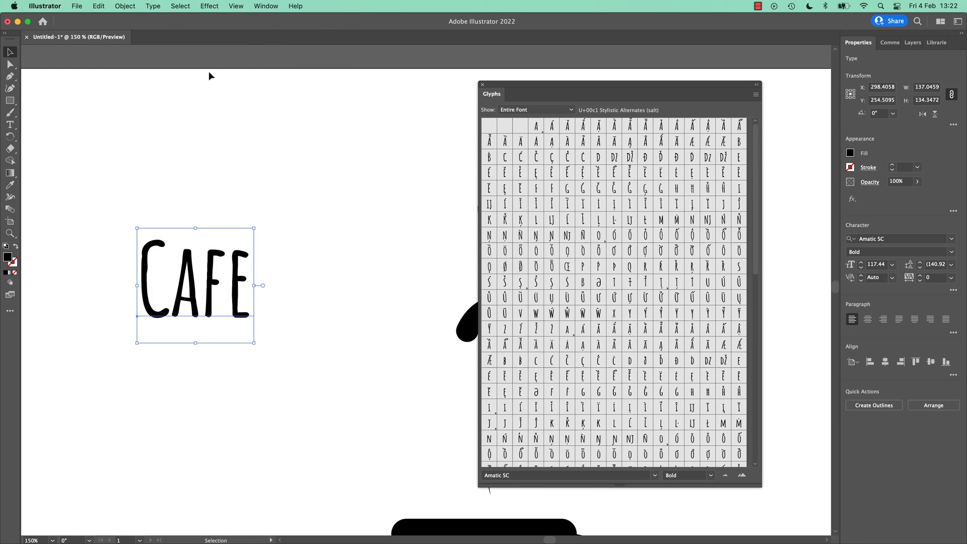
scroll(597, 364, down, 10)
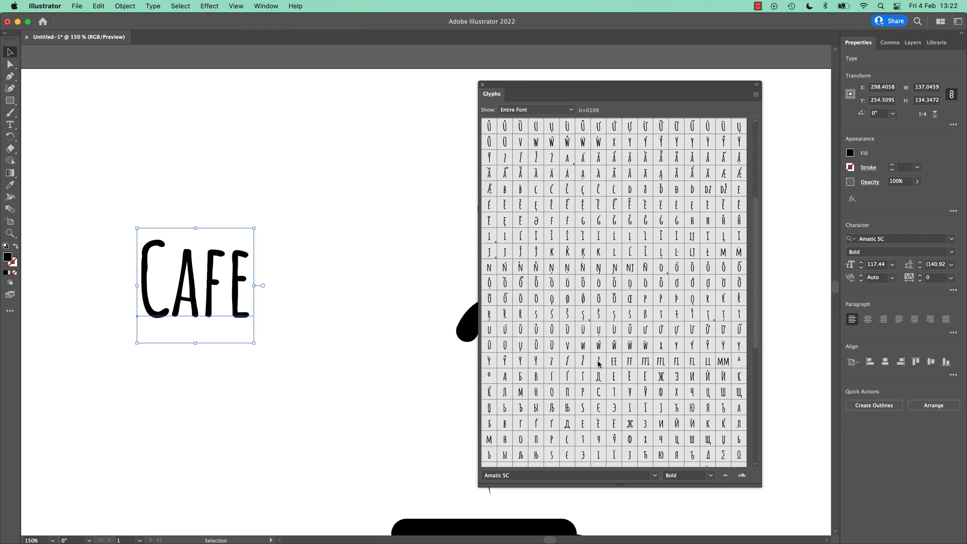
scroll(598, 363, down, 4)
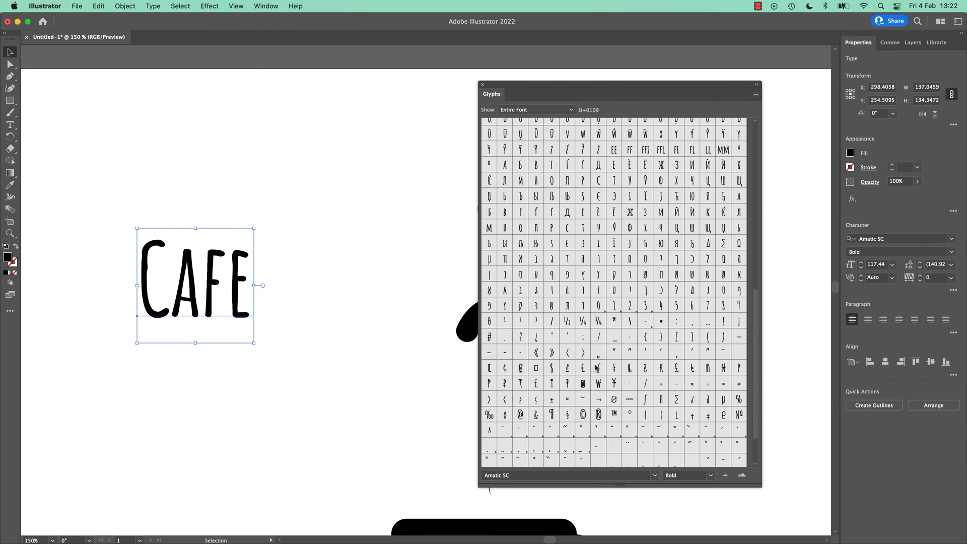
Step: Replace the final E of CAFE with the accented É glyph
double_click(205, 288)
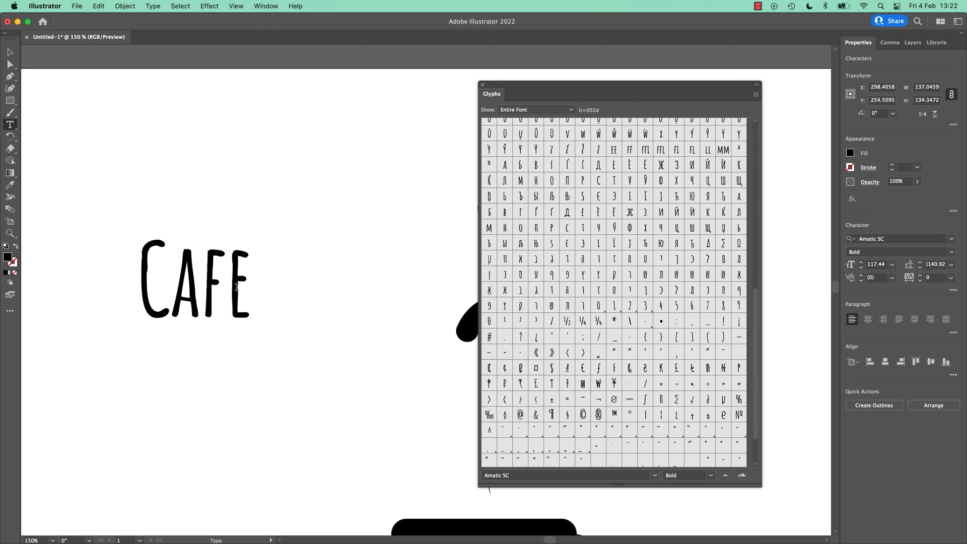
drag(226, 287, 252, 295)
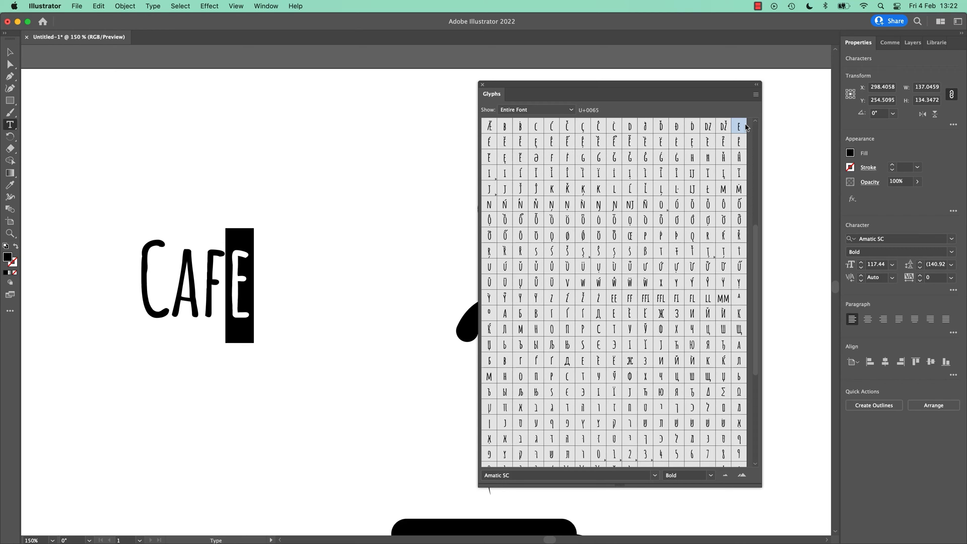
scroll(665, 268, up, 5)
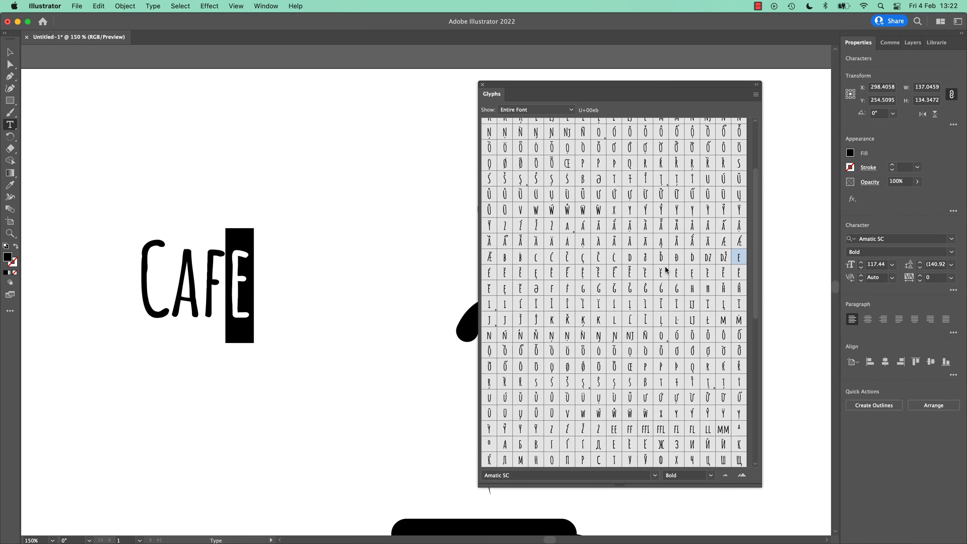
scroll(664, 273, down, 8)
scroll(661, 274, up, 12)
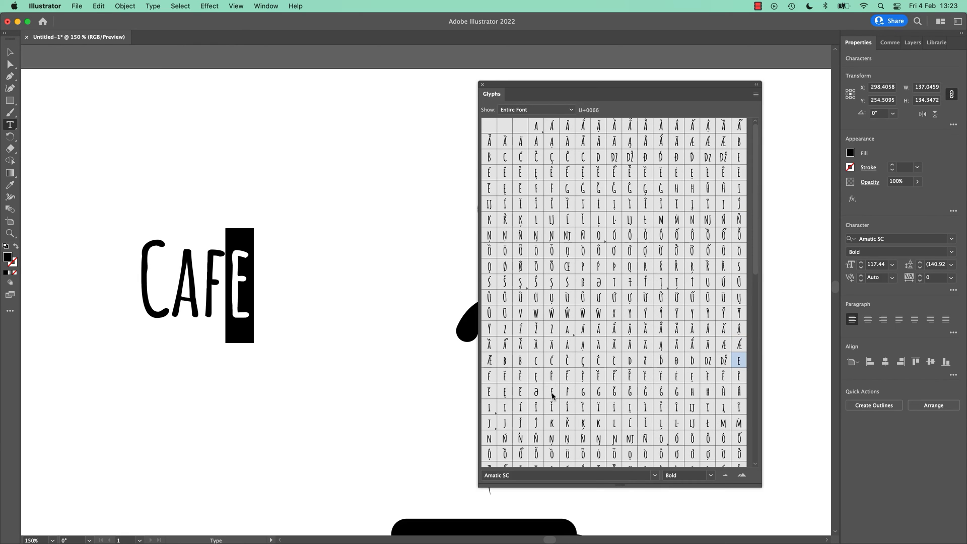
double_click(493, 379)
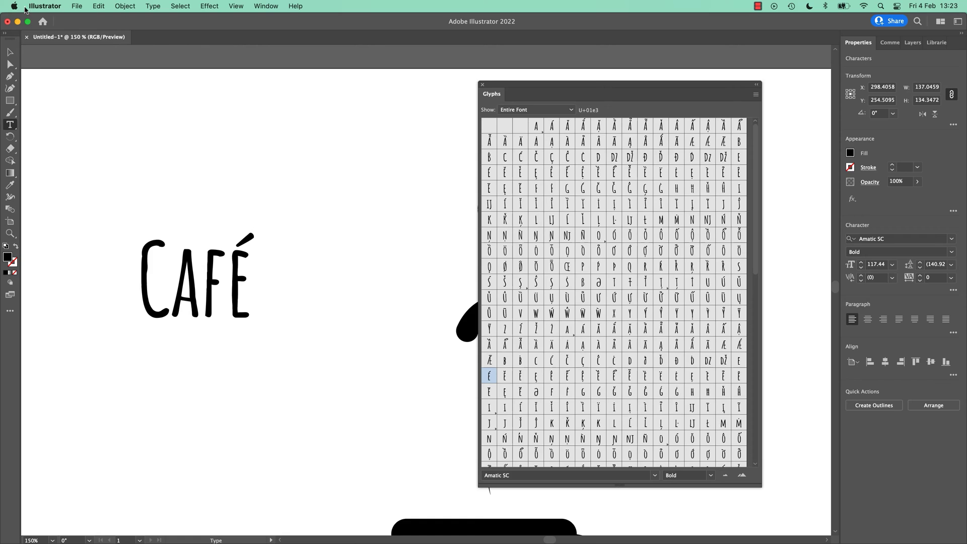
click(9, 52)
Step: Alt-drag a copy of CAFÉ upward and set its font to Alisha Regular
click(179, 170)
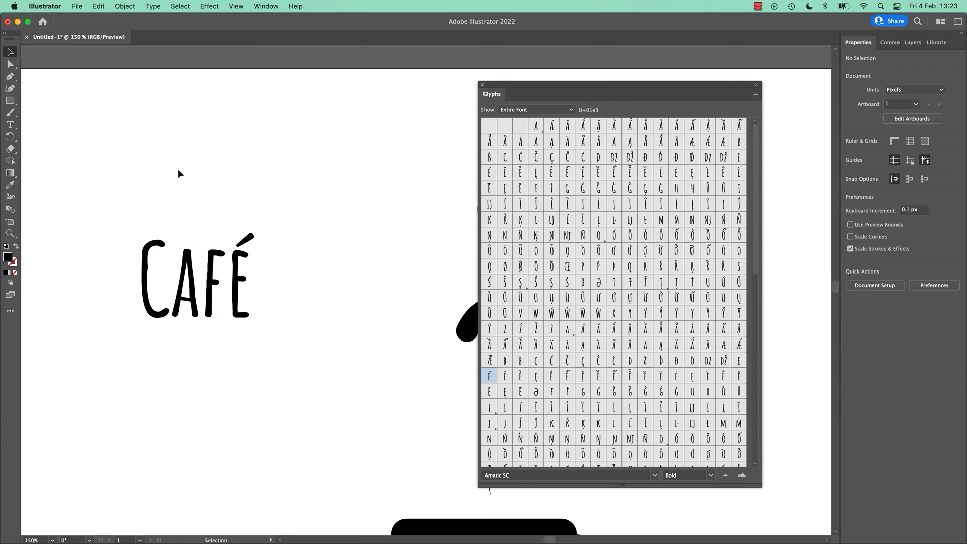
scroll(194, 205, up, 5)
scroll(324, 225, left, 4)
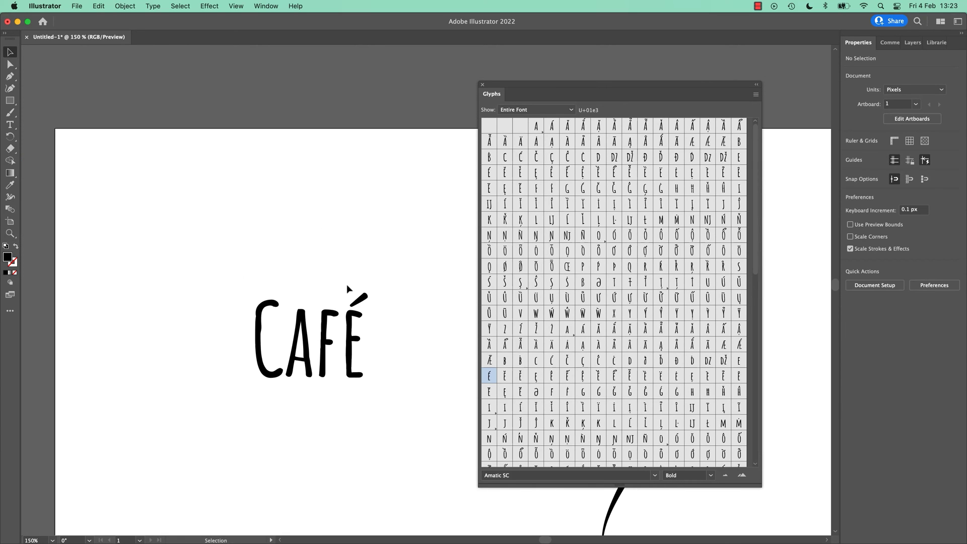
drag(313, 327, 309, 306)
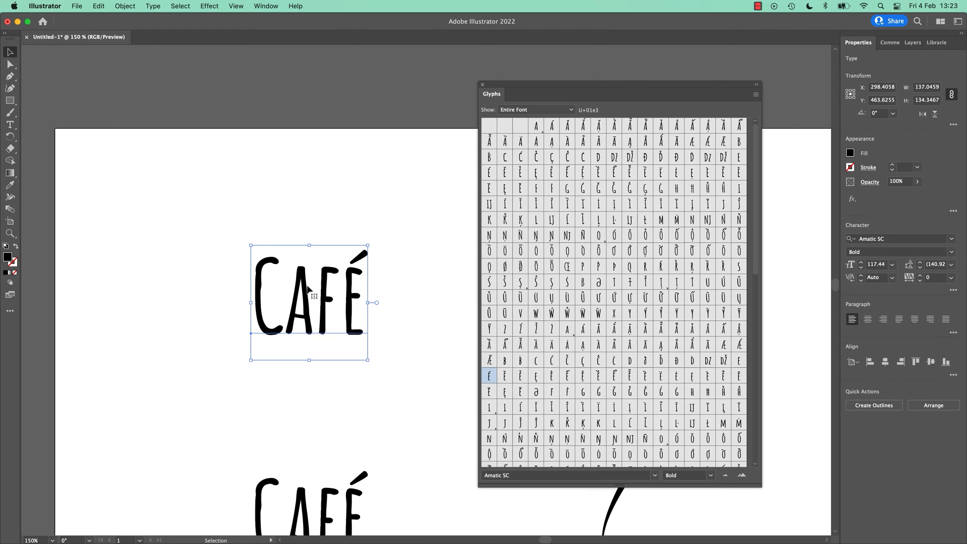
click(917, 240)
text(ali)
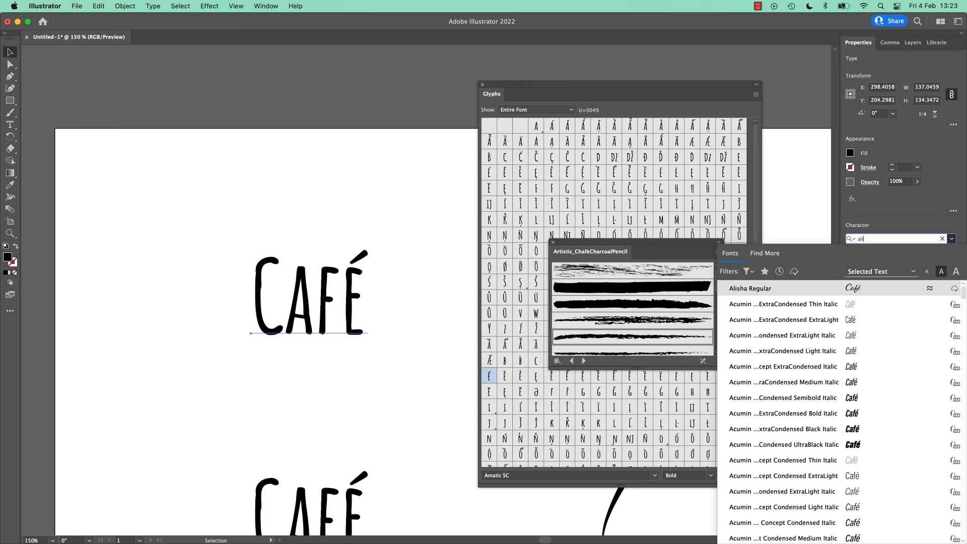
click(740, 290)
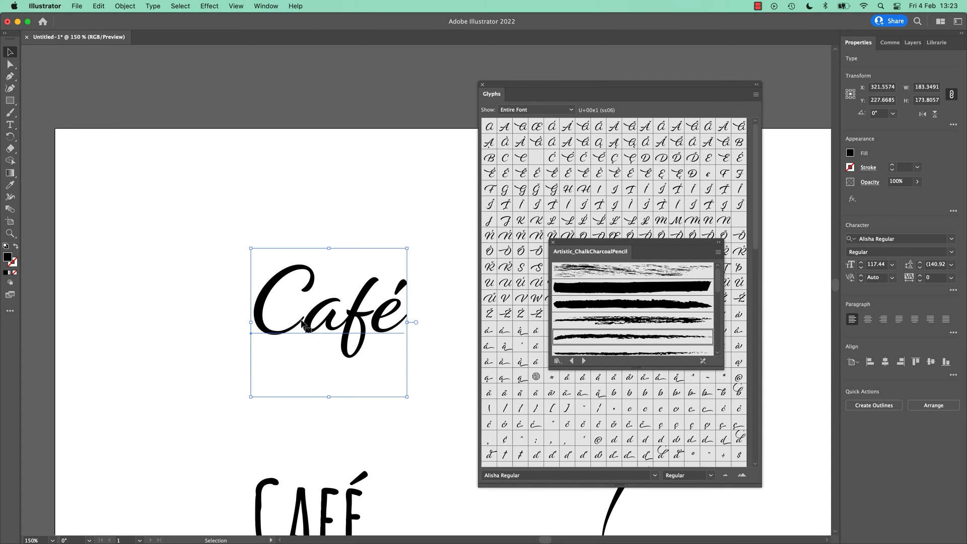
Step: Replace the é in the copied Café with a long-swash alternate glyph
double_click(328, 316)
drag(379, 315, 394, 316)
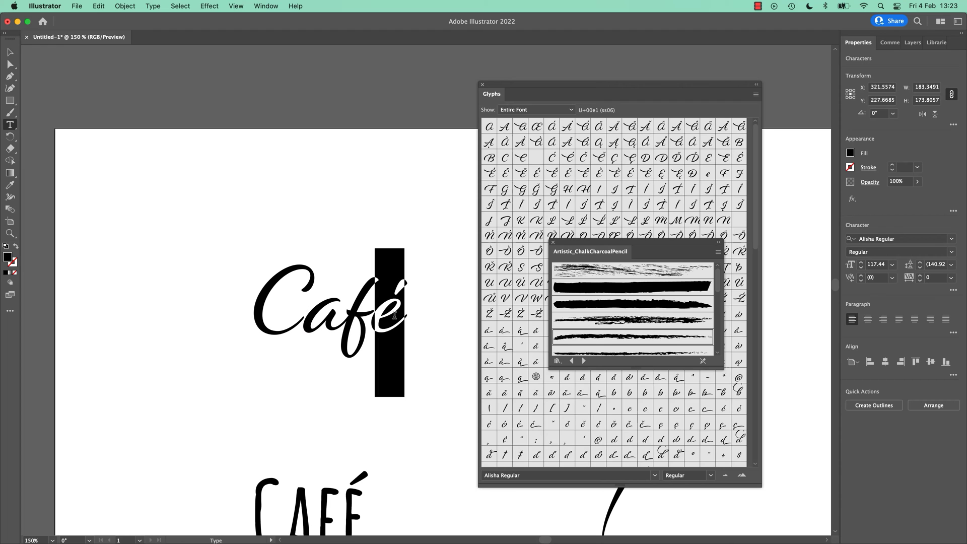
click(553, 244)
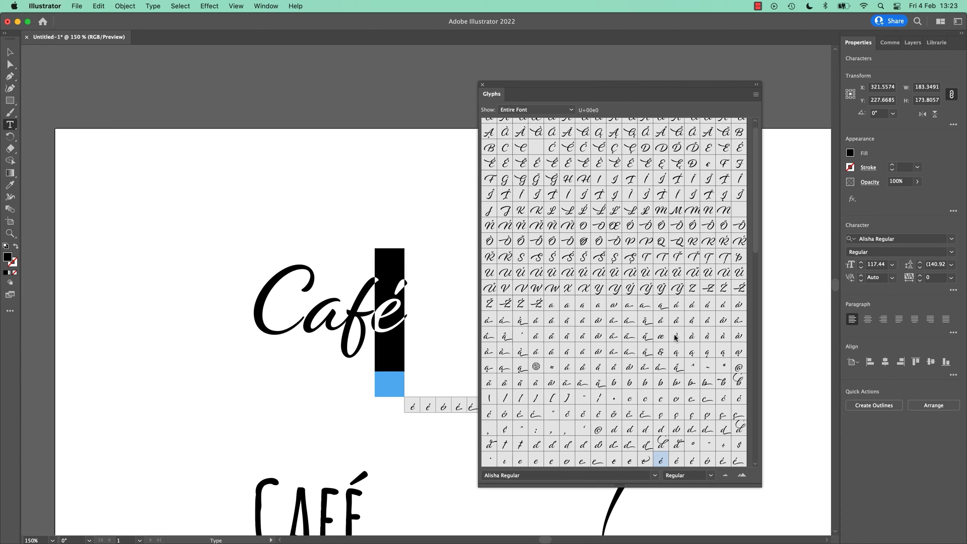
scroll(632, 348, down, 10)
scroll(632, 348, down, 10)
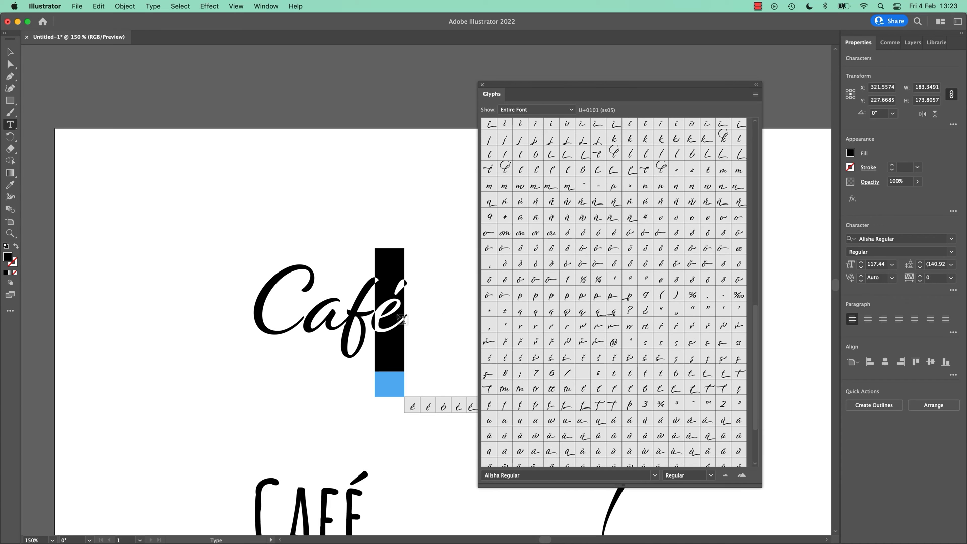
scroll(622, 307, up, 10)
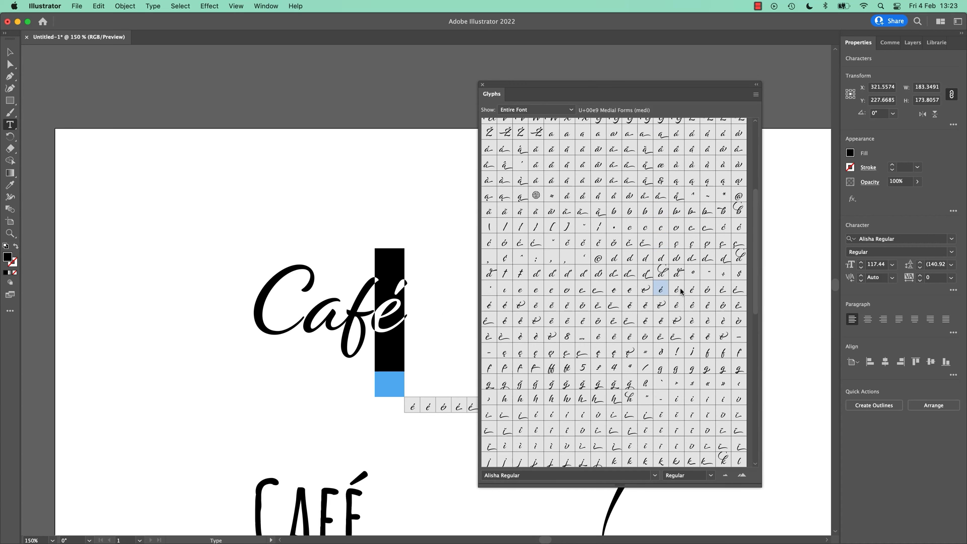
double_click(708, 289)
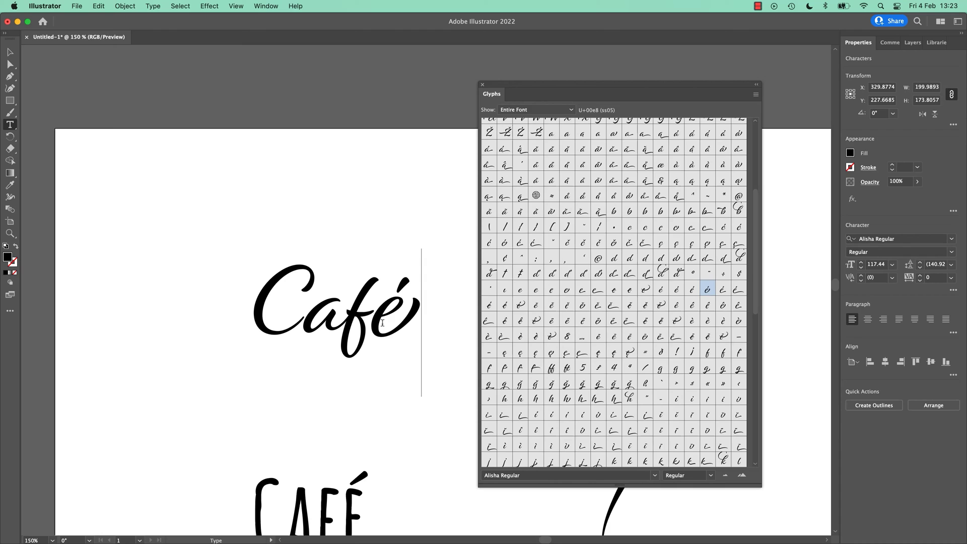
key(shift+Left)
double_click(739, 289)
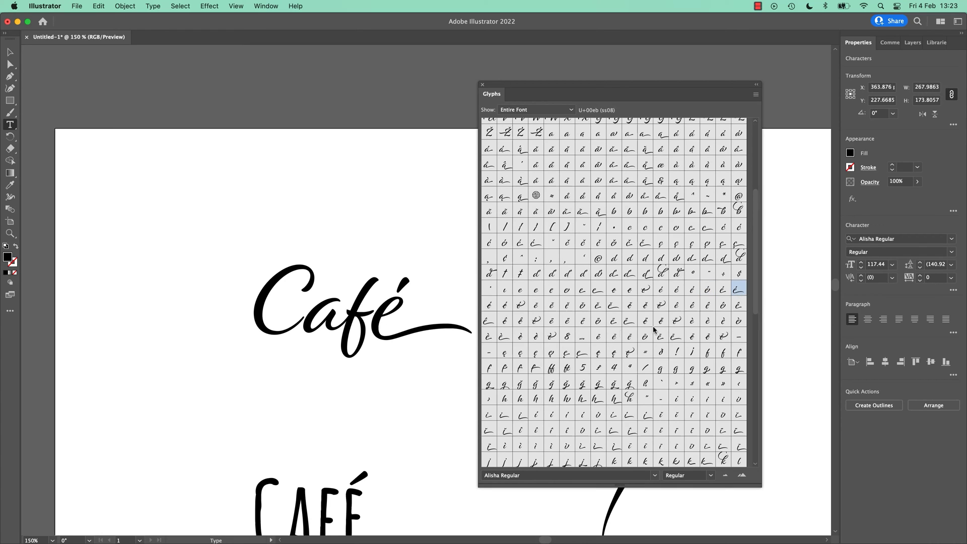
Step: Swap the a in Café for an alternate glyph form
click(297, 322)
key(shift+Right)
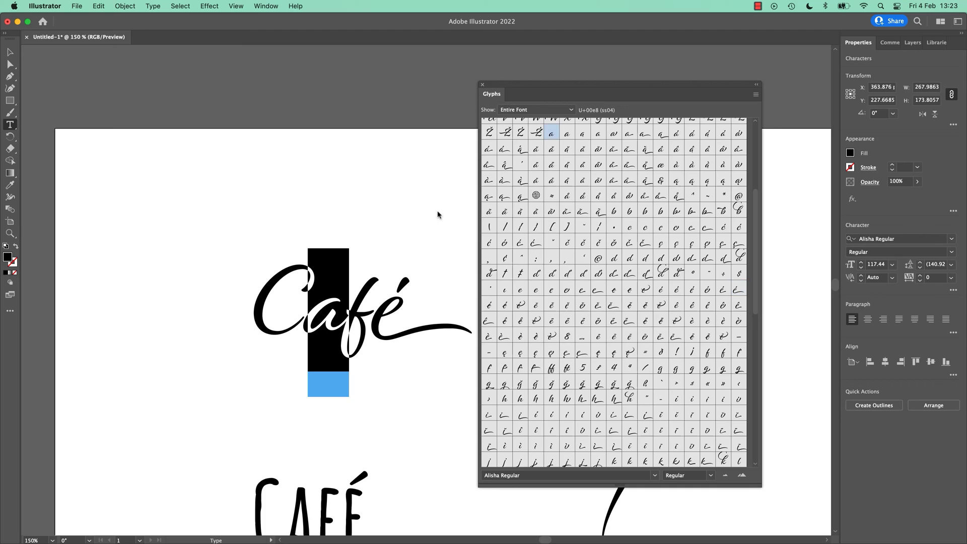
double_click(566, 134)
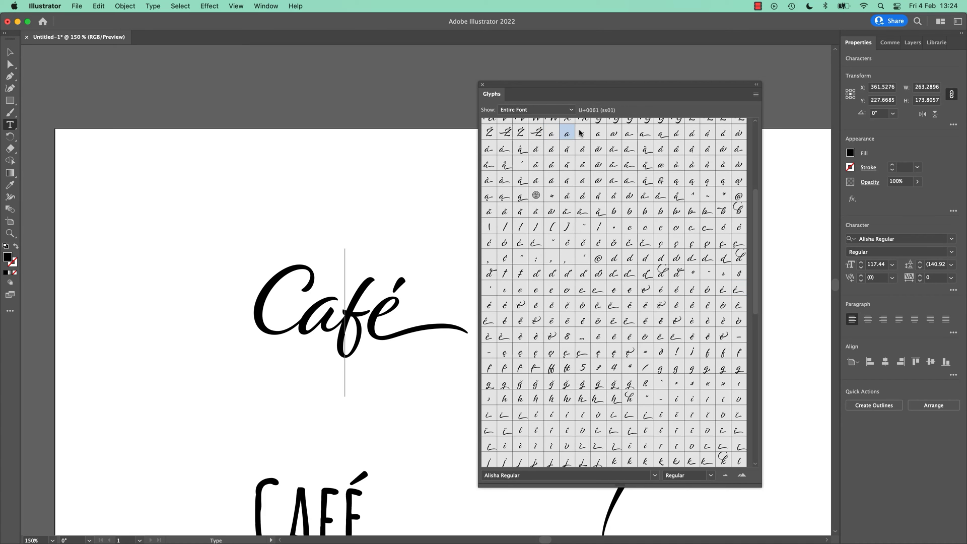
key(shift+Left)
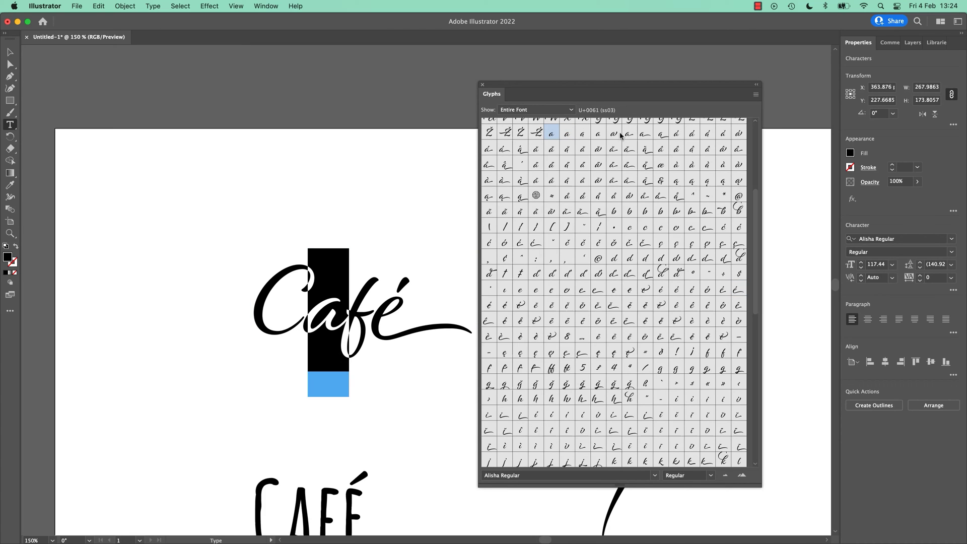
double_click(616, 136)
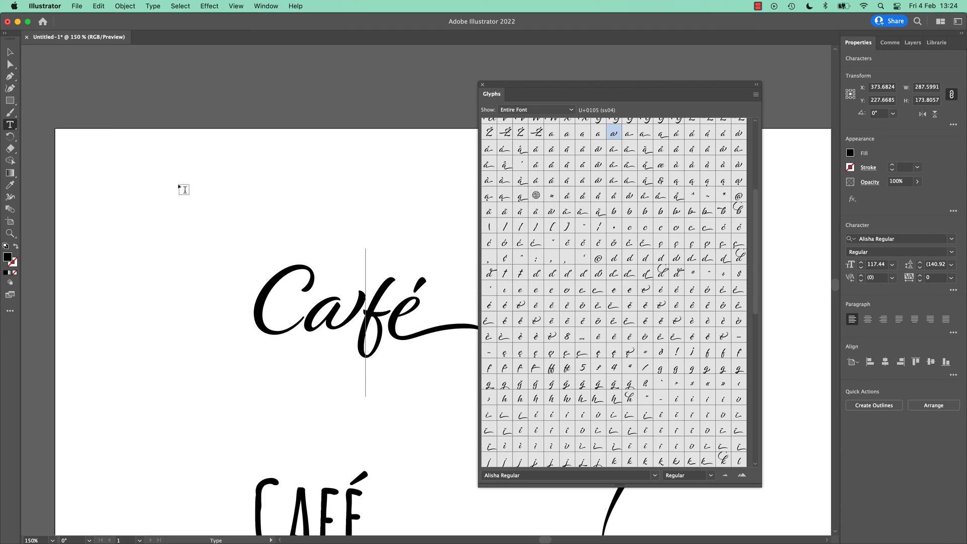
key(shift+Left)
click(10, 52)
click(210, 242)
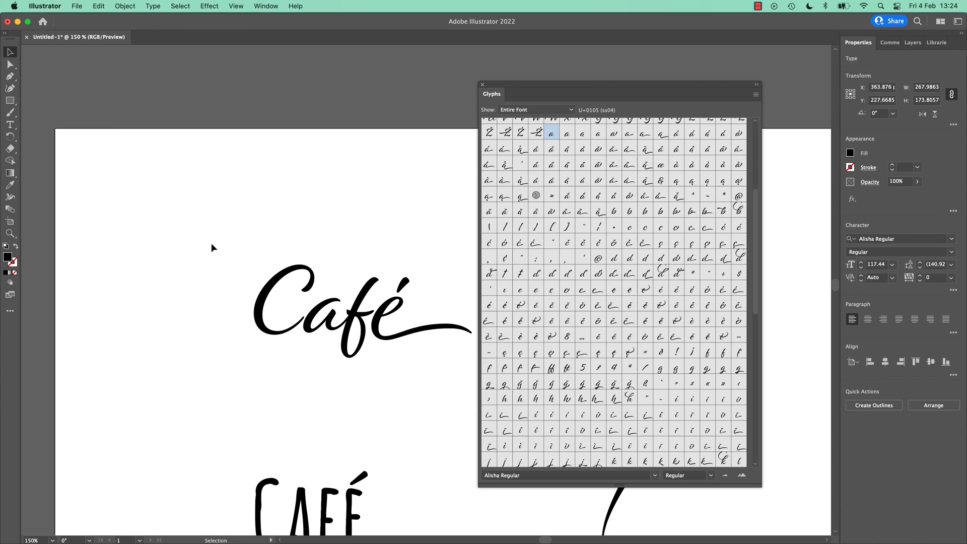
Step: Close the Glyphs panel, zoom out, and stretch the thin steam stroke taller and higher
click(484, 85)
drag(437, 199, 428, 134)
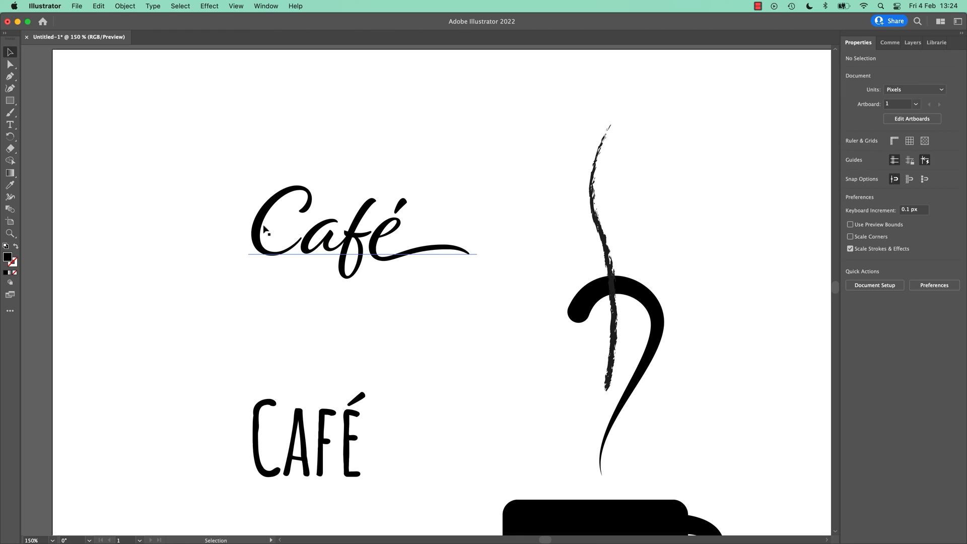
drag(484, 322, 368, 225)
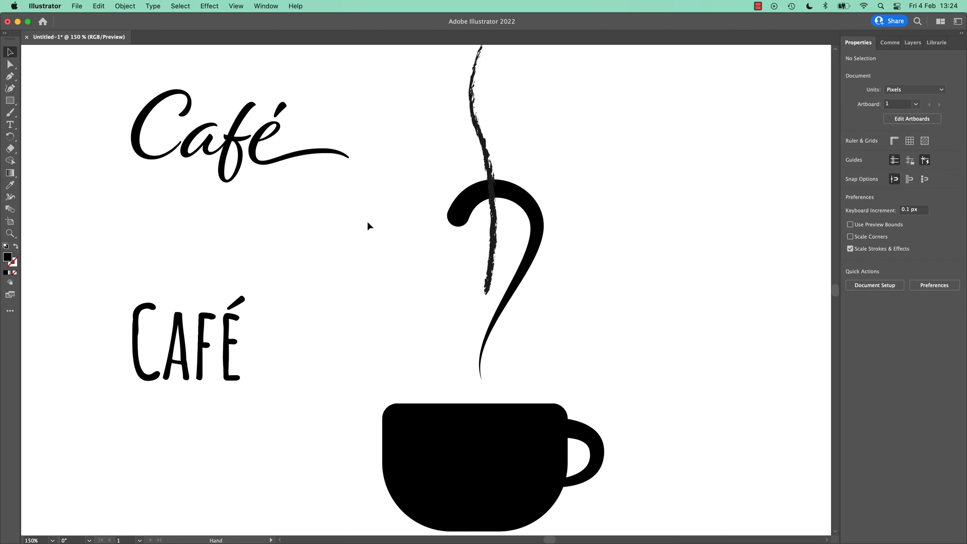
key(super+minus)
key(super+minus)
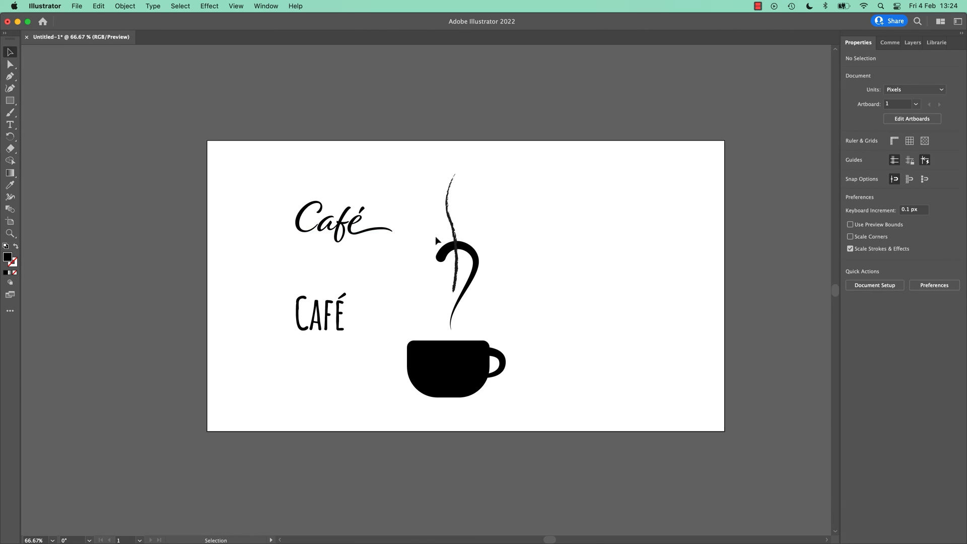
click(458, 232)
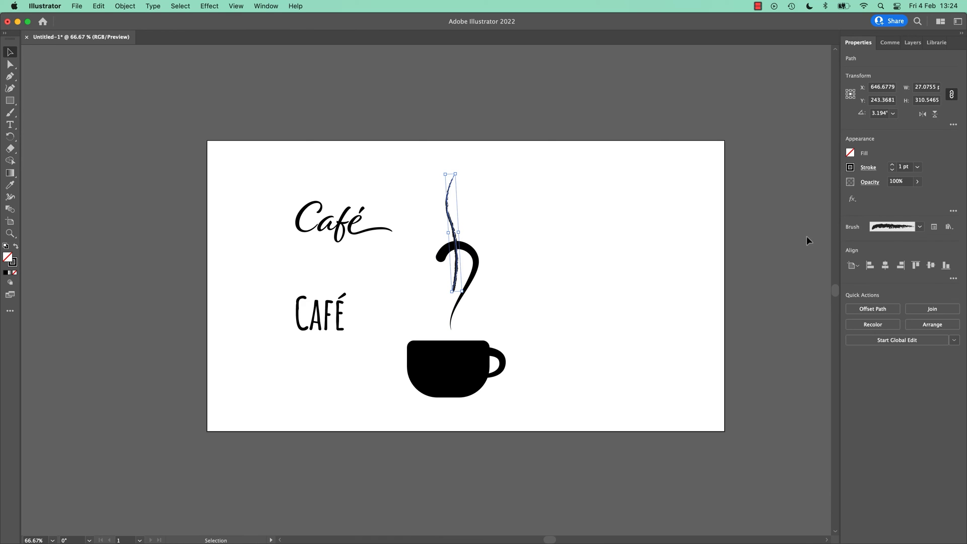
drag(452, 291, 444, 311)
drag(442, 225, 443, 221)
click(578, 274)
Step: Scale the cup down slightly, then select the cup and steam together and copy them
drag(558, 330, 419, 401)
drag(564, 391, 406, 339)
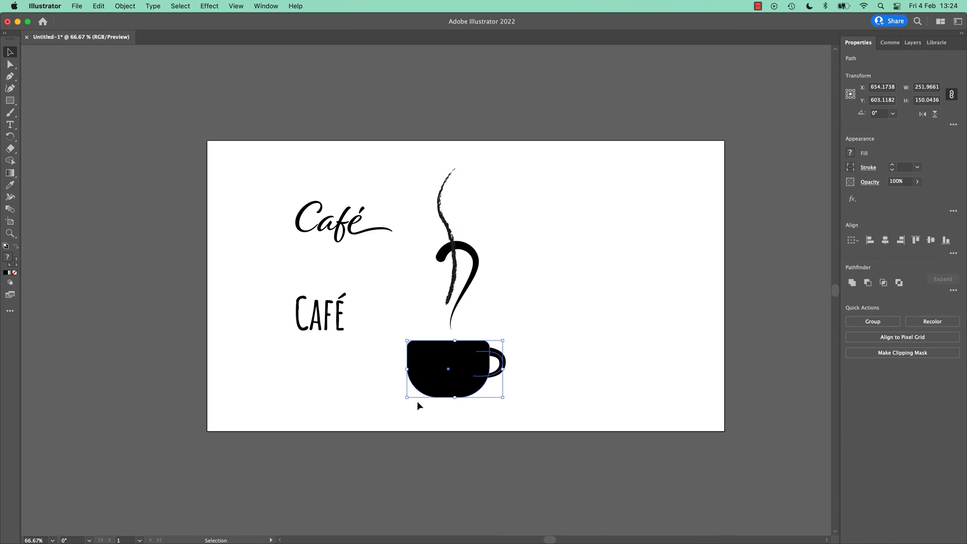
drag(407, 398, 468, 360)
click(566, 312)
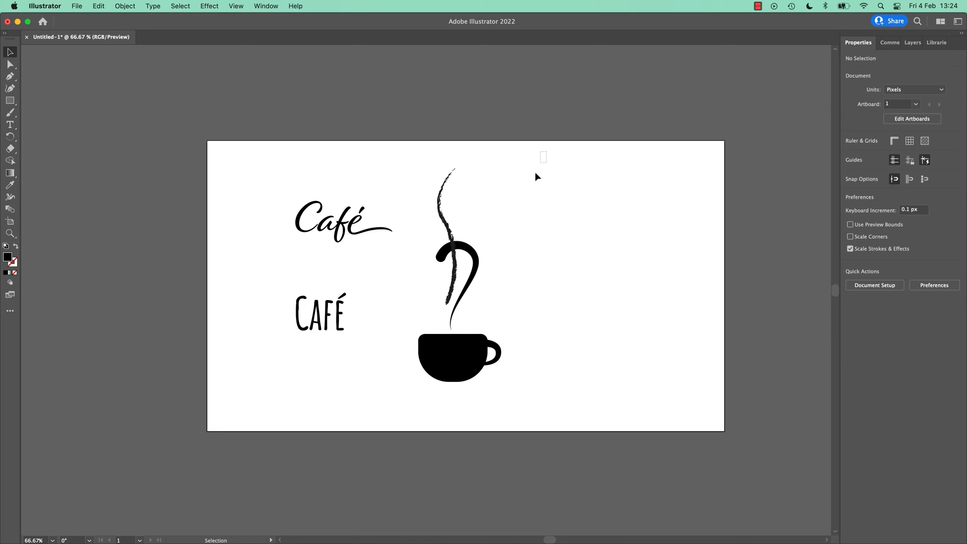
drag(535, 174, 413, 409)
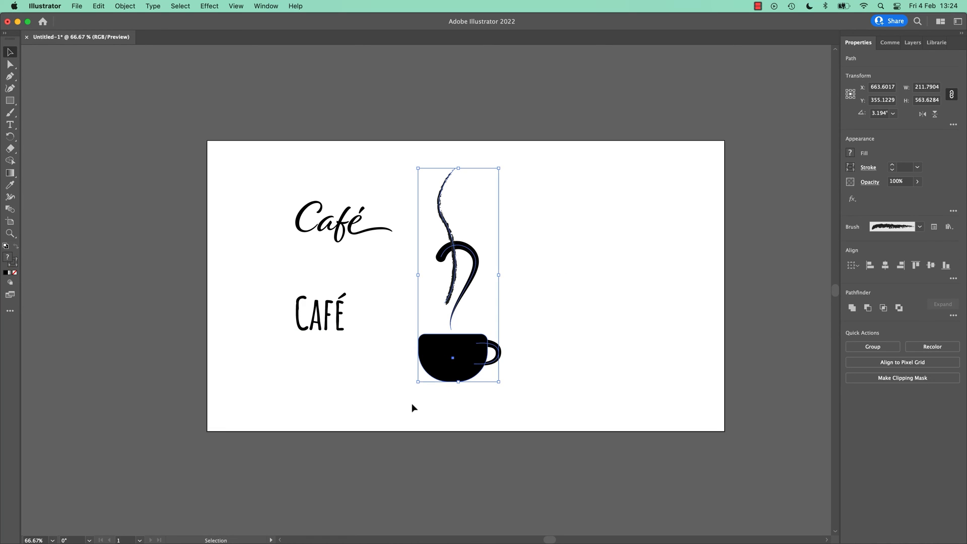
key(a)
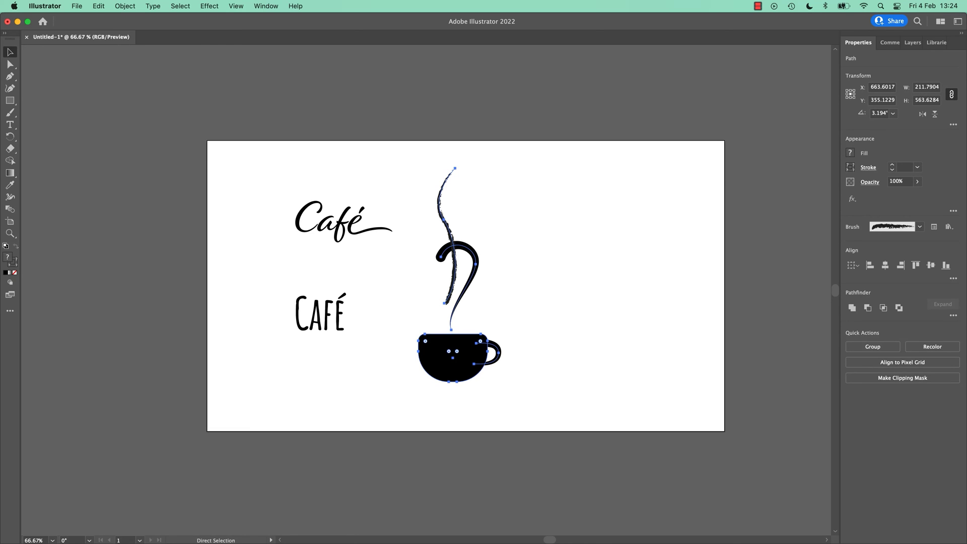
Step: Paste the teacup artwork into XD and move it left of the Homepage artboard
key(super+Tab)
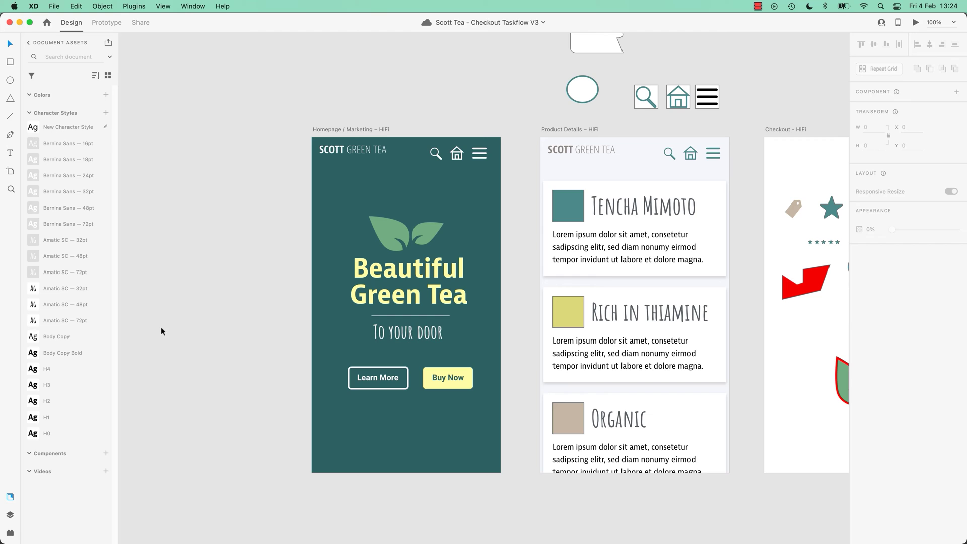
scroll(282, 335, left, 5)
key(super+v)
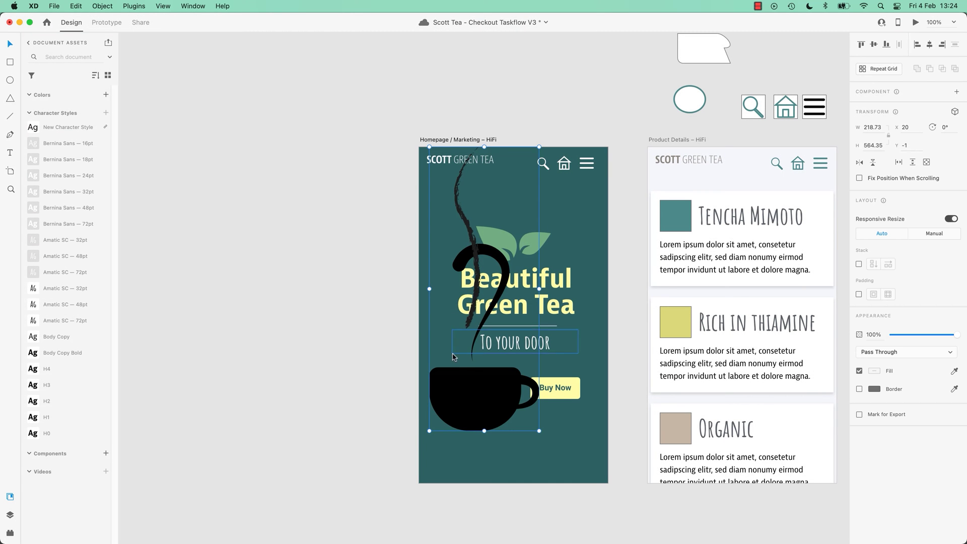
drag(484, 398, 307, 383)
Step: Change the teacup's fill from the swatches, trying yellows before settling on teal #71ADAD
click(889, 342)
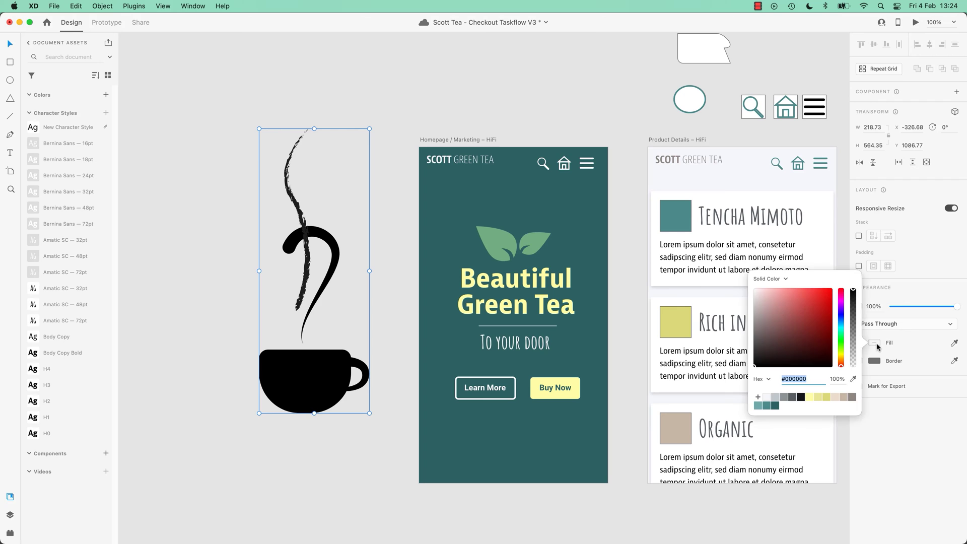
click(810, 398)
click(824, 398)
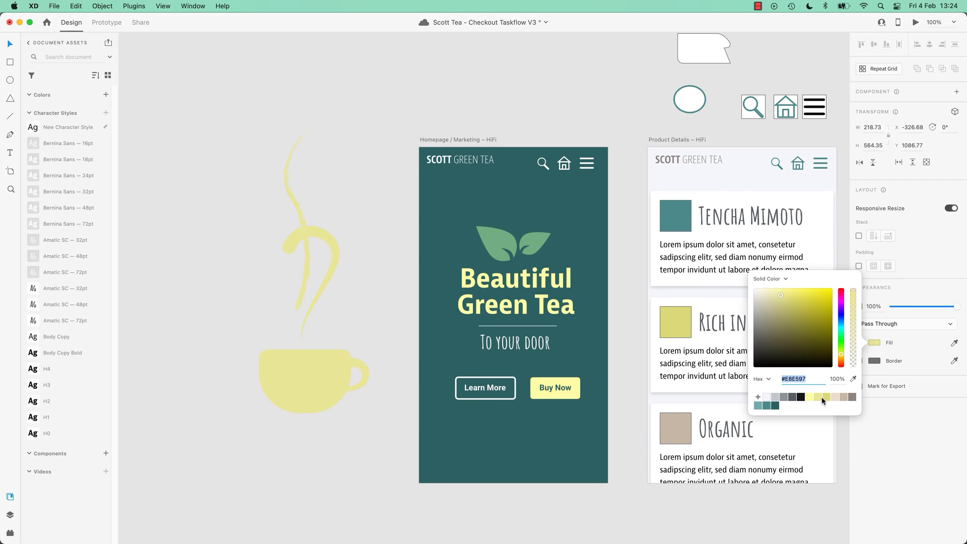
click(758, 406)
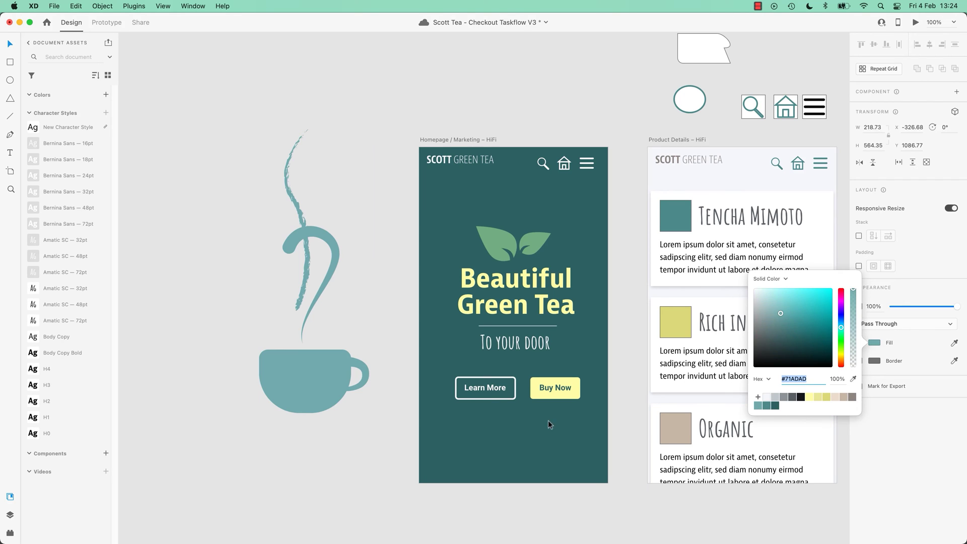
click(222, 333)
Step: Enter the teacup group and open the steam stroke for anchor-point editing
click(320, 374)
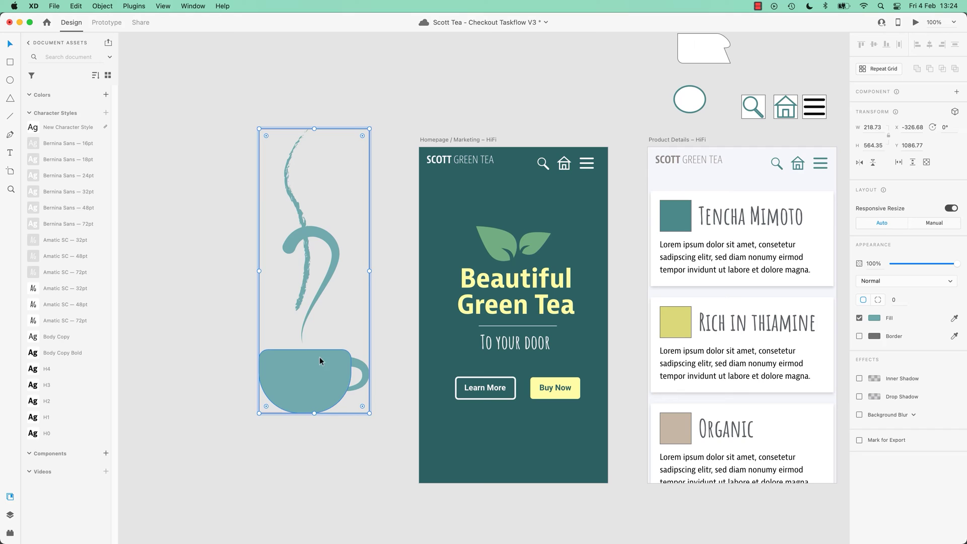
double_click(312, 364)
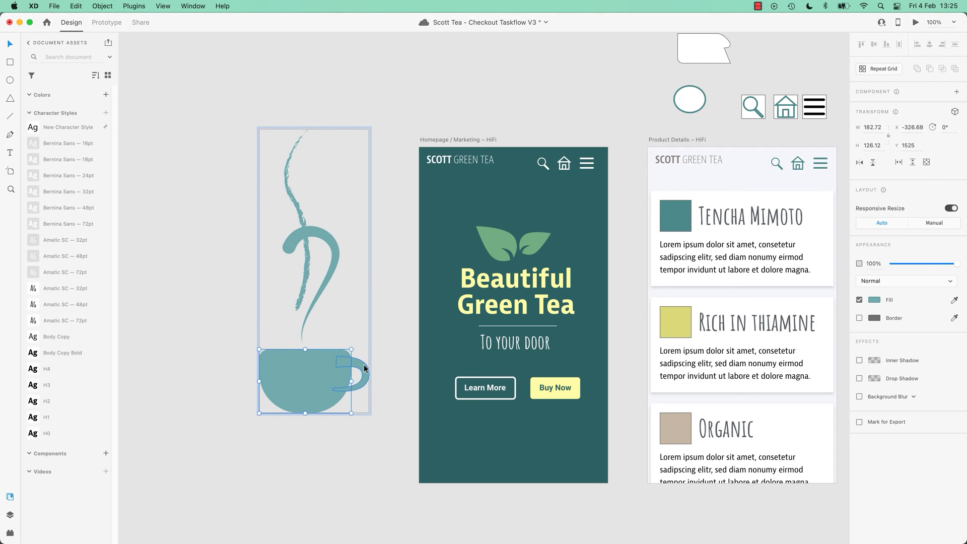
click(308, 266)
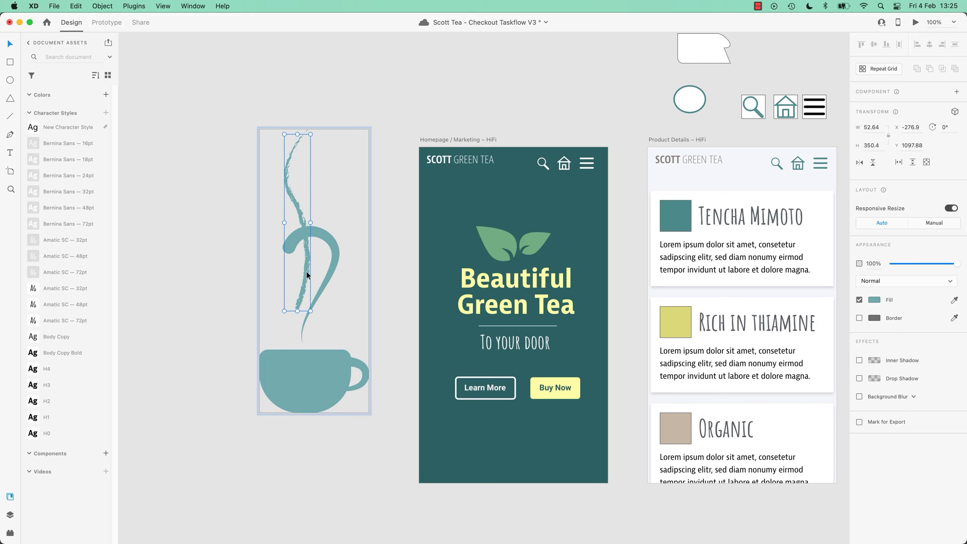
double_click(307, 272)
Step: Zoom in on the steam path, undo an accidental anchor move, and return to Illustrator
key(super+equal)
key(super+equal)
key(super+equal)
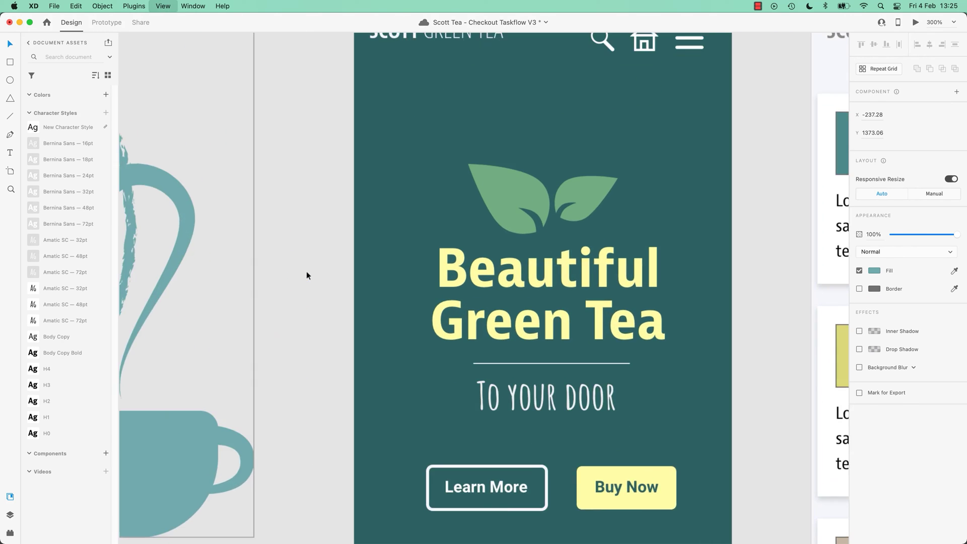
scroll(320, 274, left, 10)
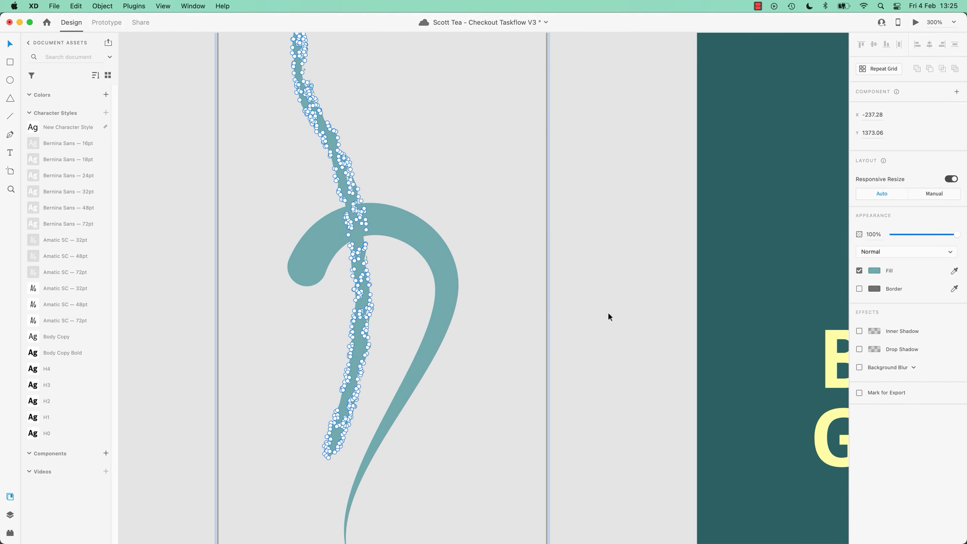
click(367, 275)
key(super+z)
key(super+Tab)
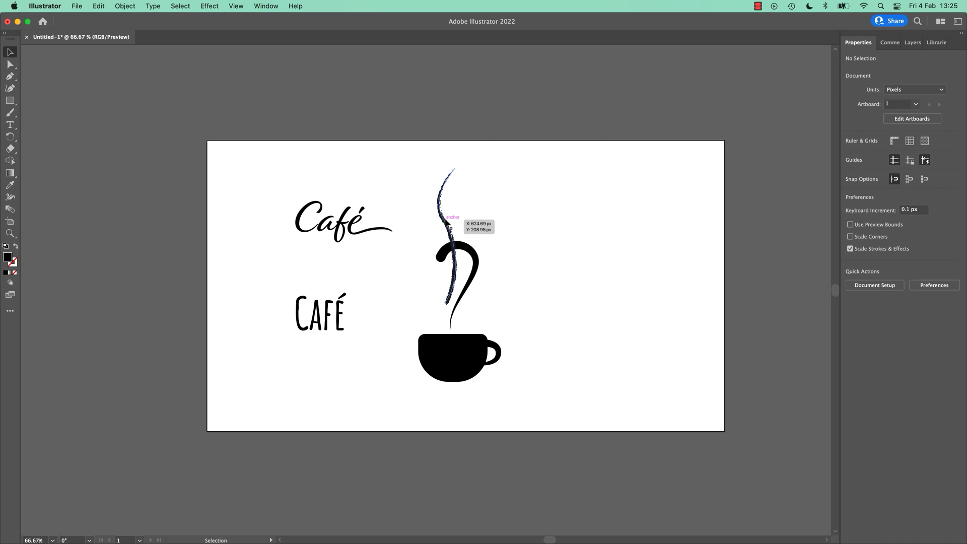
double_click(445, 224)
click(472, 186)
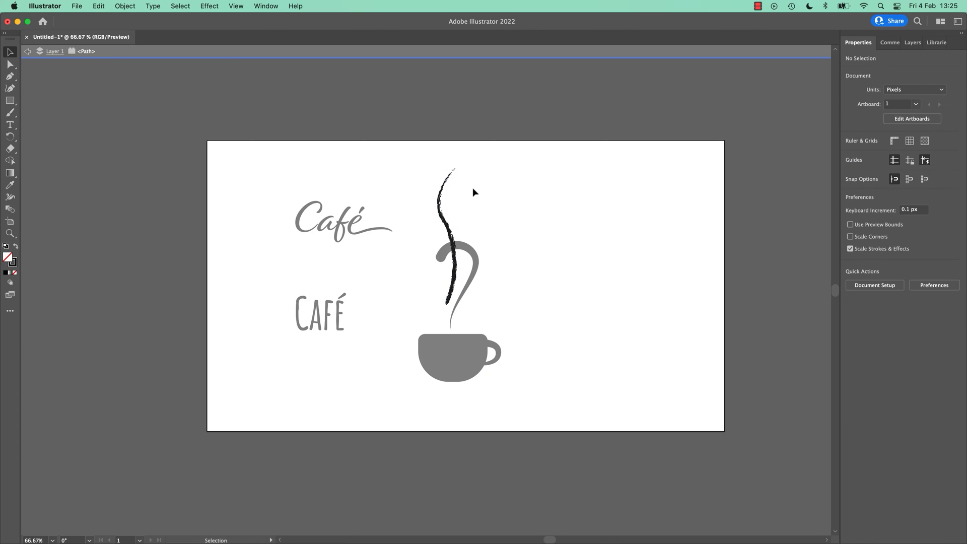
double_click(322, 168)
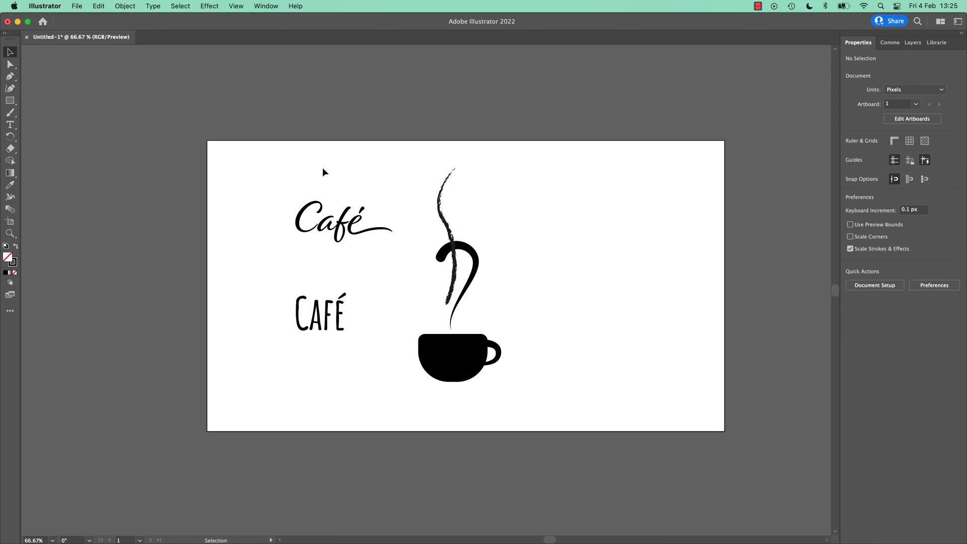
click(9, 64)
mouse_move(443, 162)
mouse_down()
mouse_move(457, 173)
mouse_move(441, 153)
mouse_up()
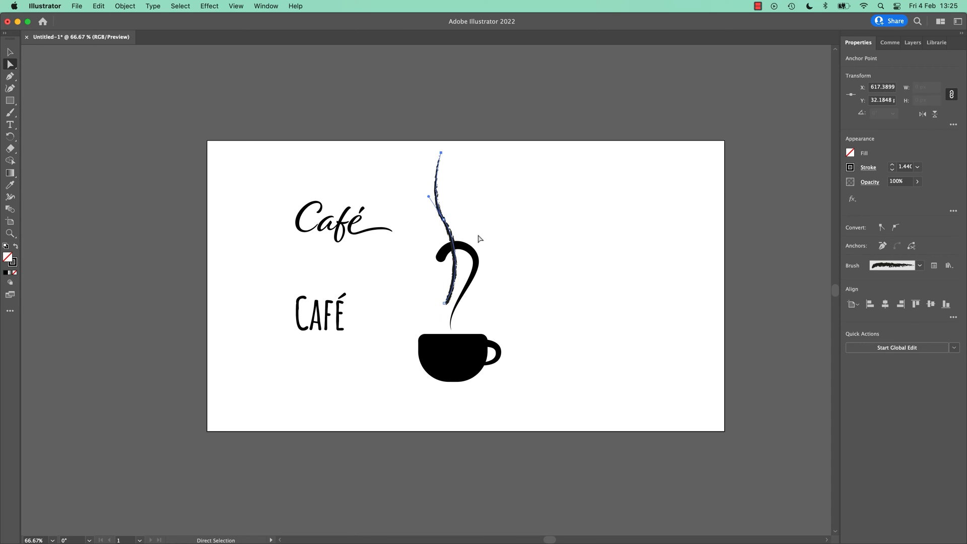
Step: At 100% zoom, shrink the teal teacup-and-steam group to about a third, roughly 73 × 188
key(super+Tab)
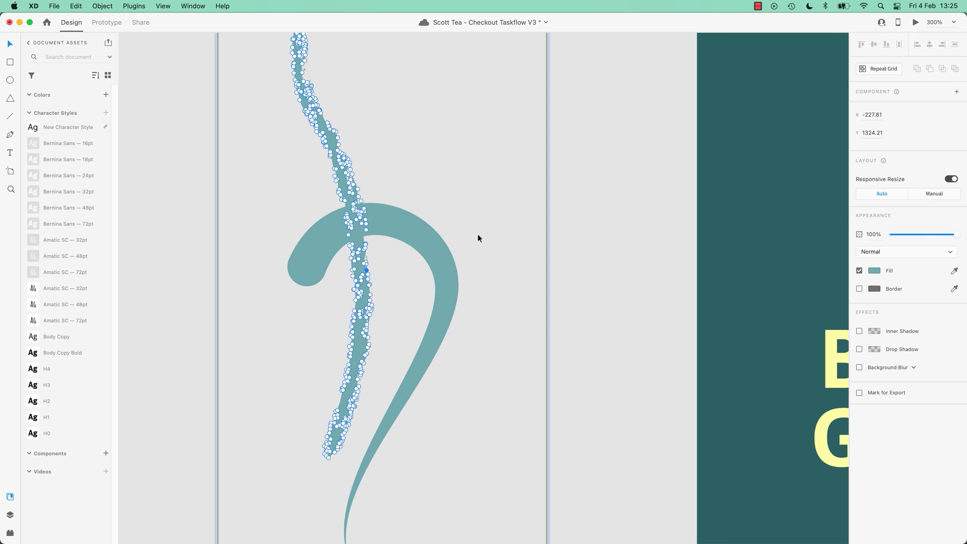
key(super+1)
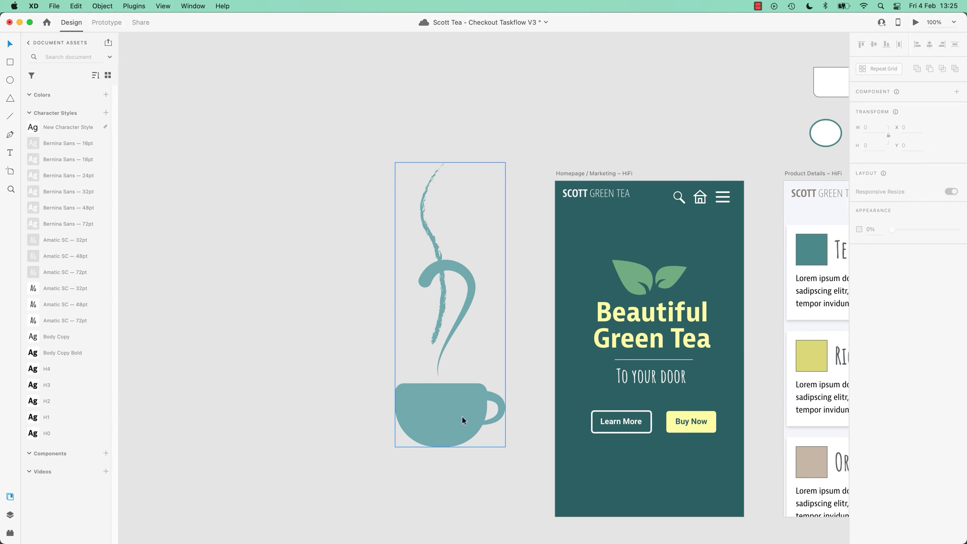
click(461, 416)
drag(503, 163, 431, 255)
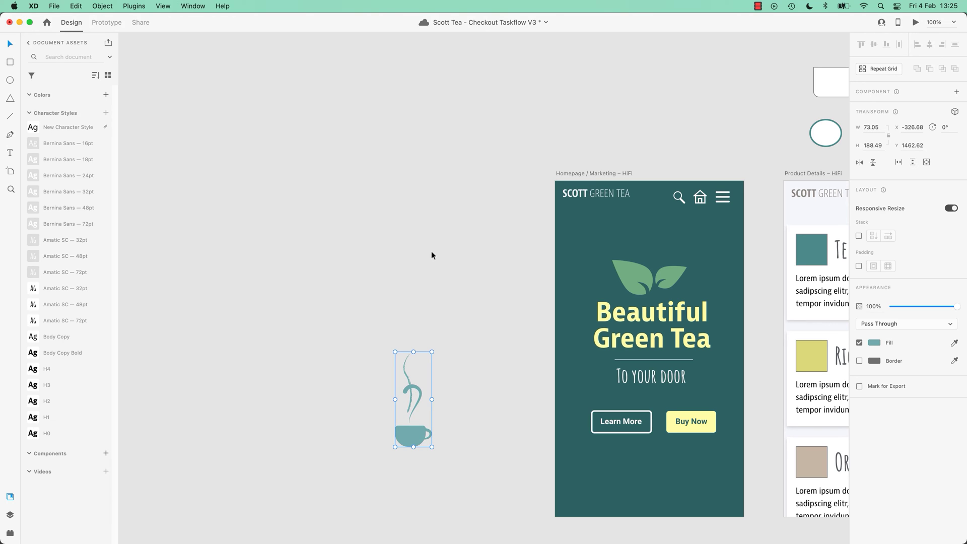
click(432, 255)
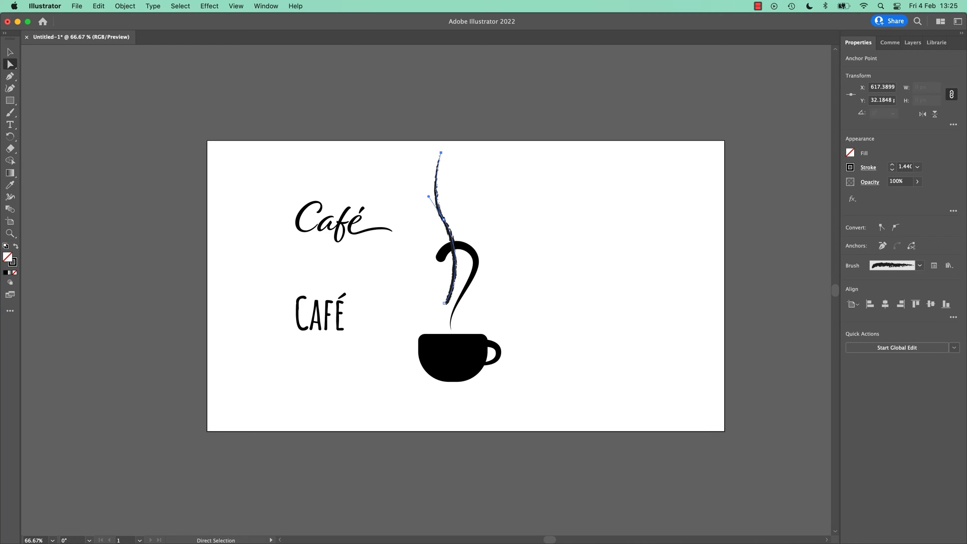
Step: Add the selected cup and steam paths to the XD CLASS library as Artwork 1
click(534, 211)
click(937, 43)
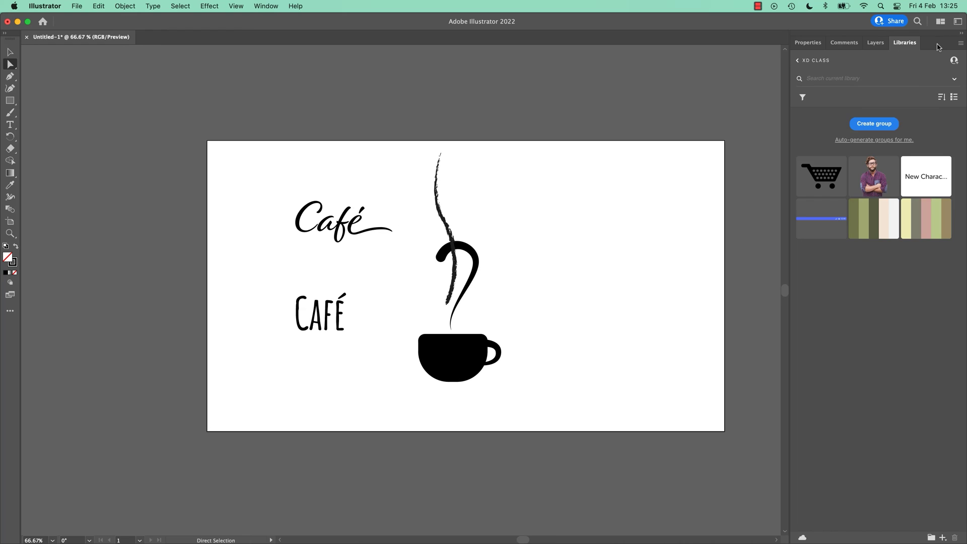
drag(566, 178, 436, 415)
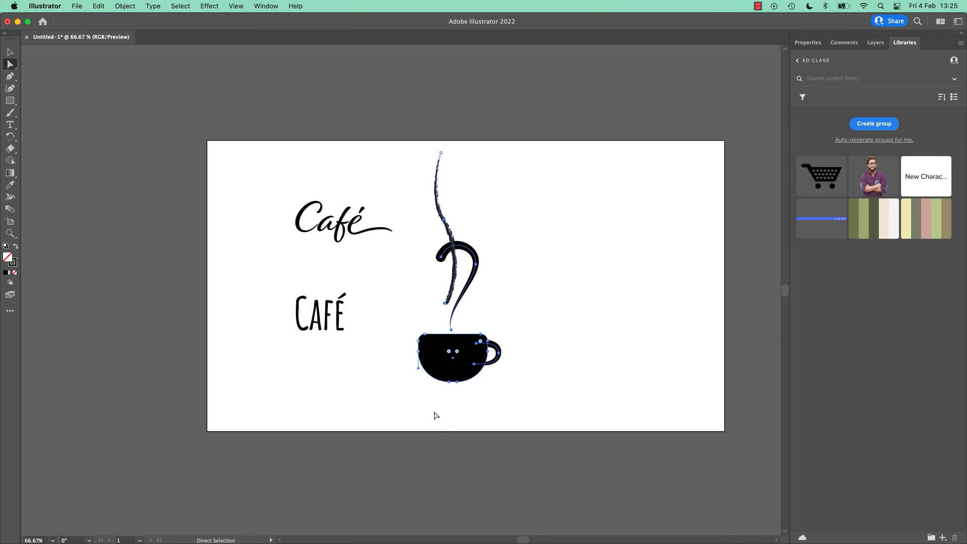
drag(458, 377, 872, 282)
Step: Test-place Artwork 1 from the library onto the artboard, then delete it
drag(249, 280, 298, 317)
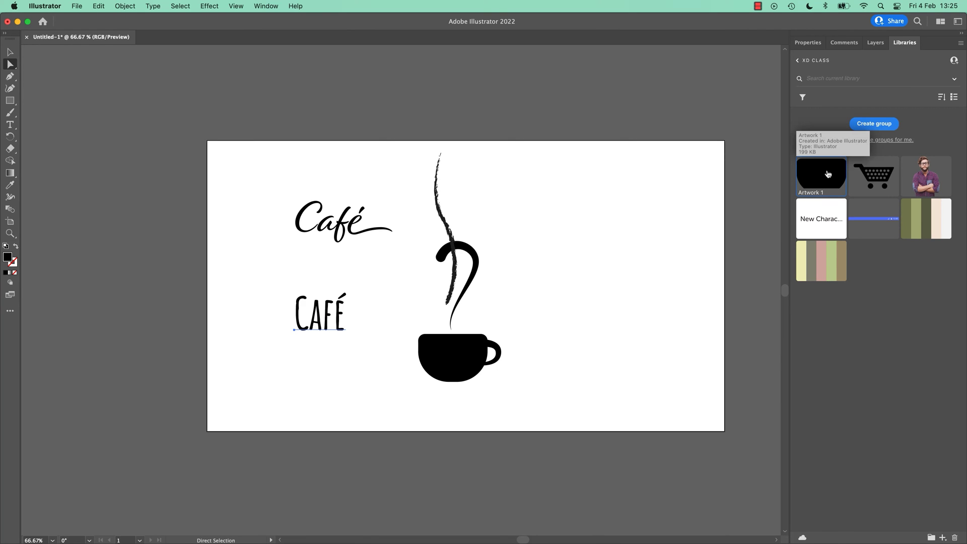
drag(821, 174, 662, 312)
click(555, 253)
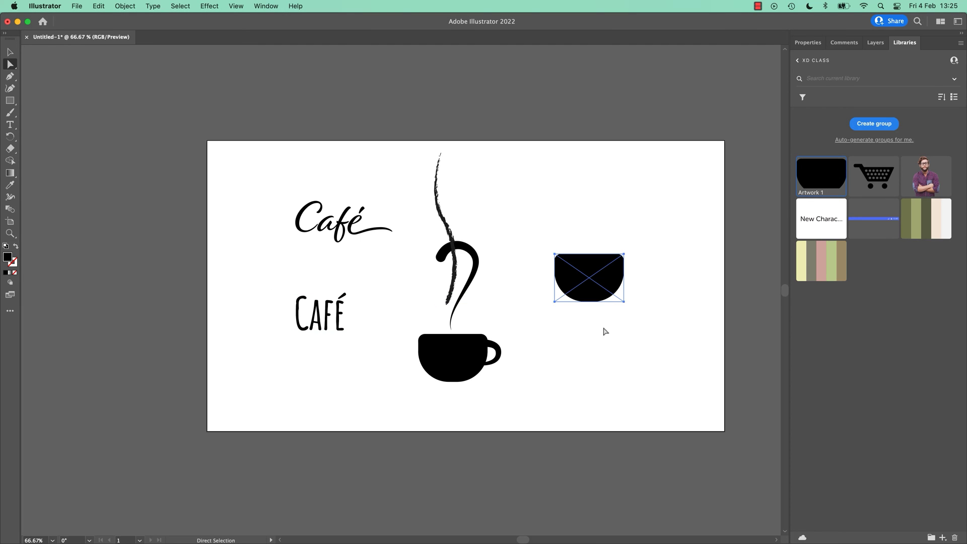
click(611, 337)
click(603, 275)
key(Delete)
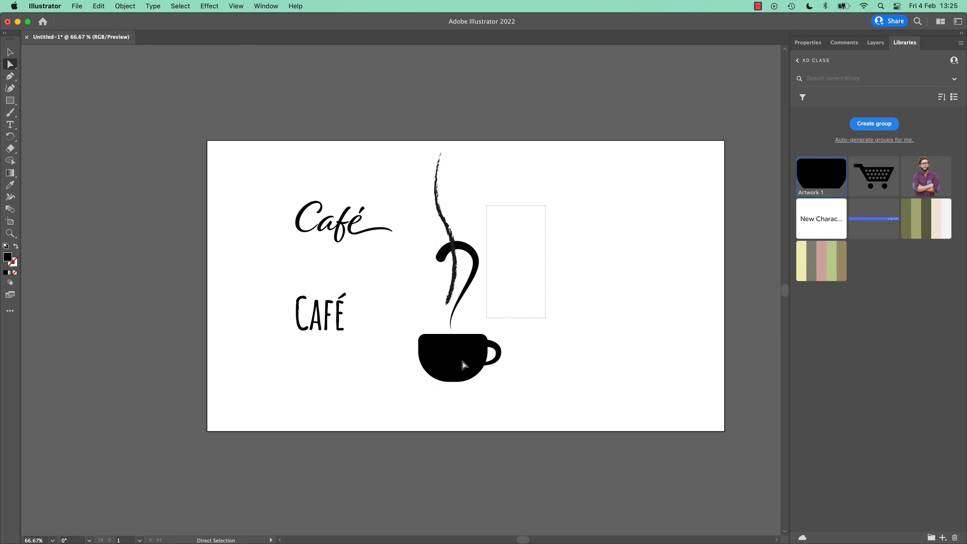
Step: Add the whole teacup with steam to XD CLASS as Artwork 2
click(462, 361)
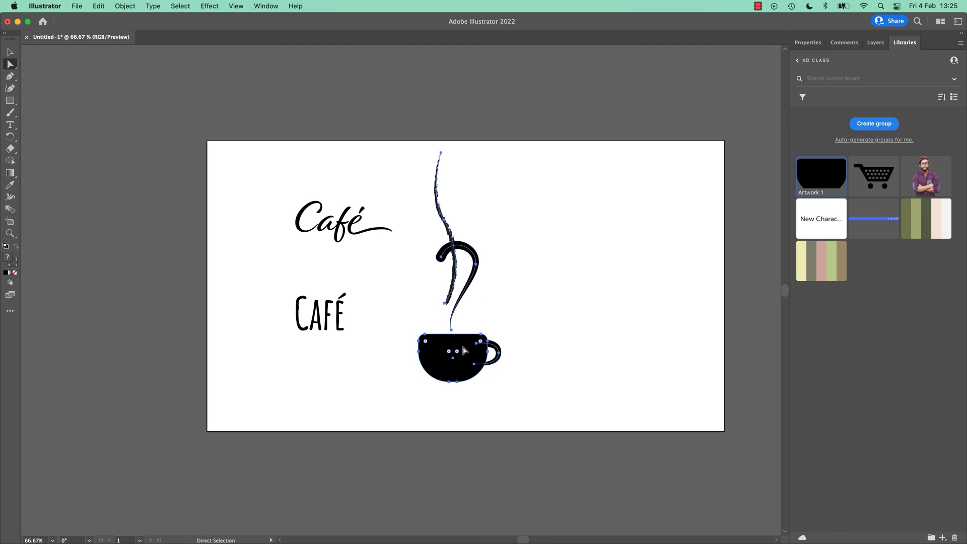
key(v)
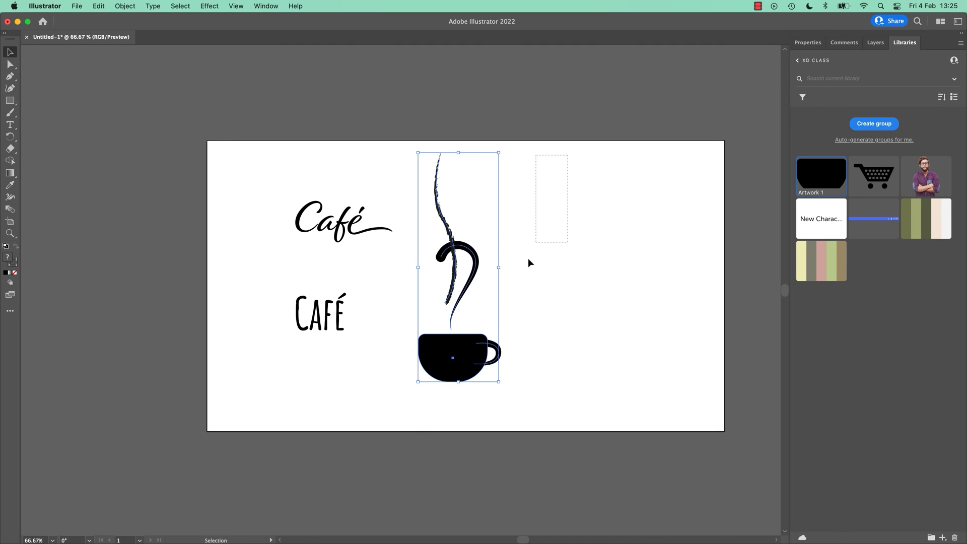
click(447, 440)
drag(476, 355, 919, 368)
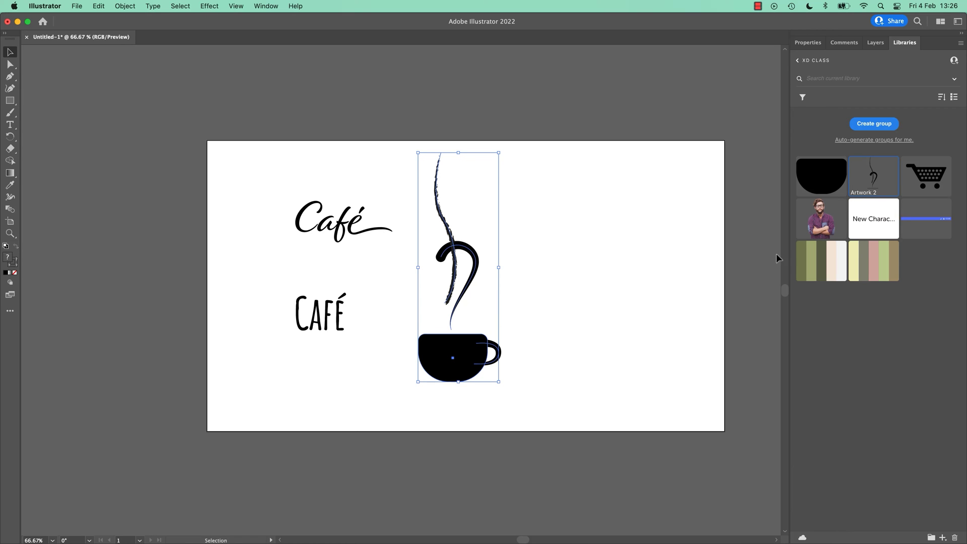
key(a)
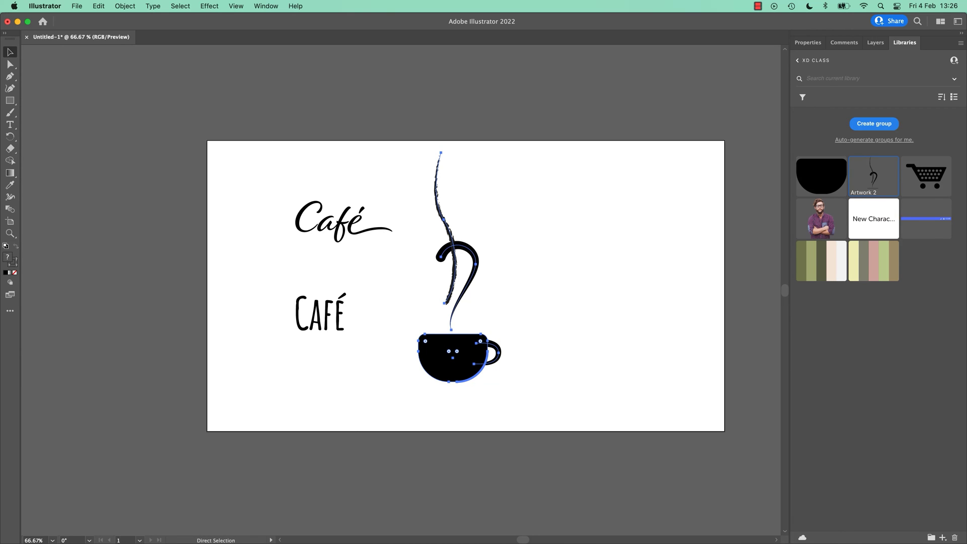
key(super+Tab)
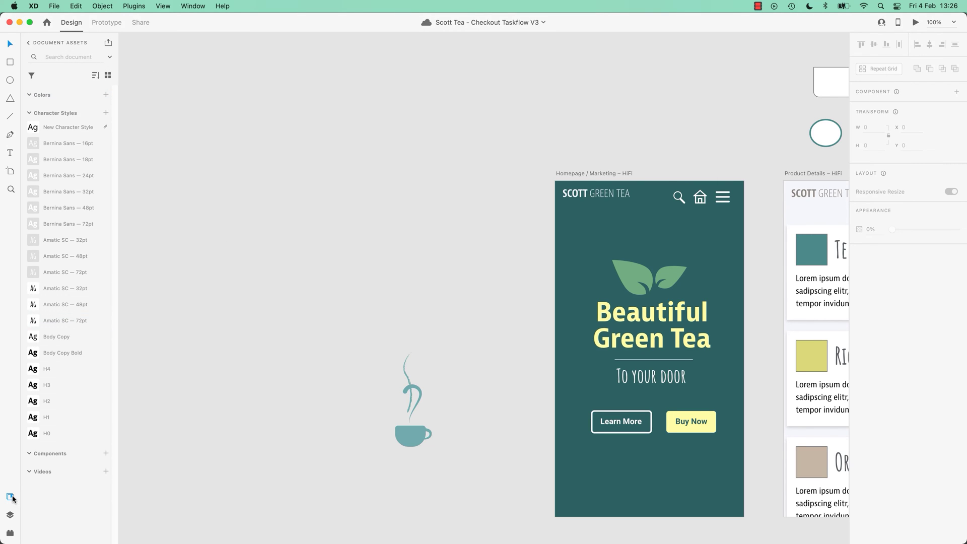
Step: Place Artwork 2 from the XD CLASS library on the XD canvas, up-left of the teal icon
click(27, 45)
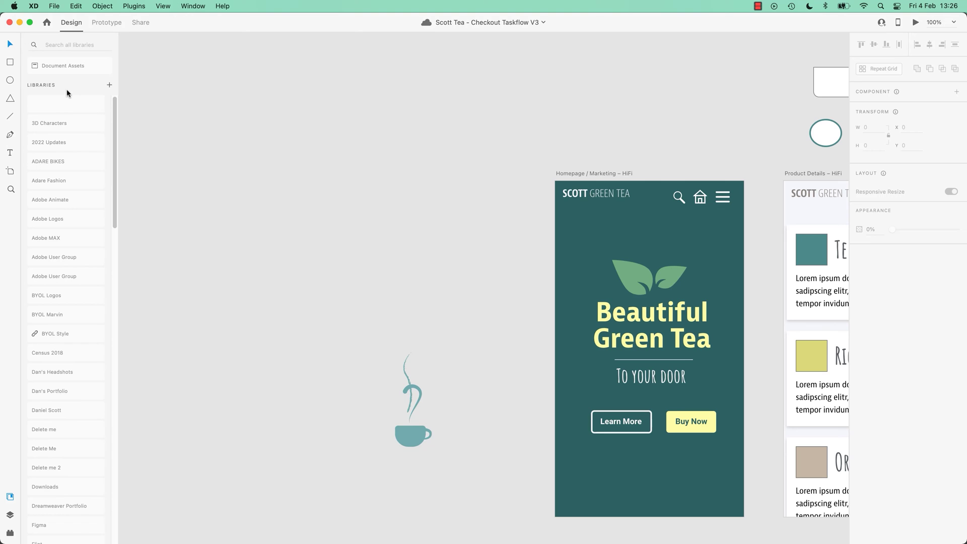
scroll(79, 378, down, 3)
scroll(79, 379, down, 20)
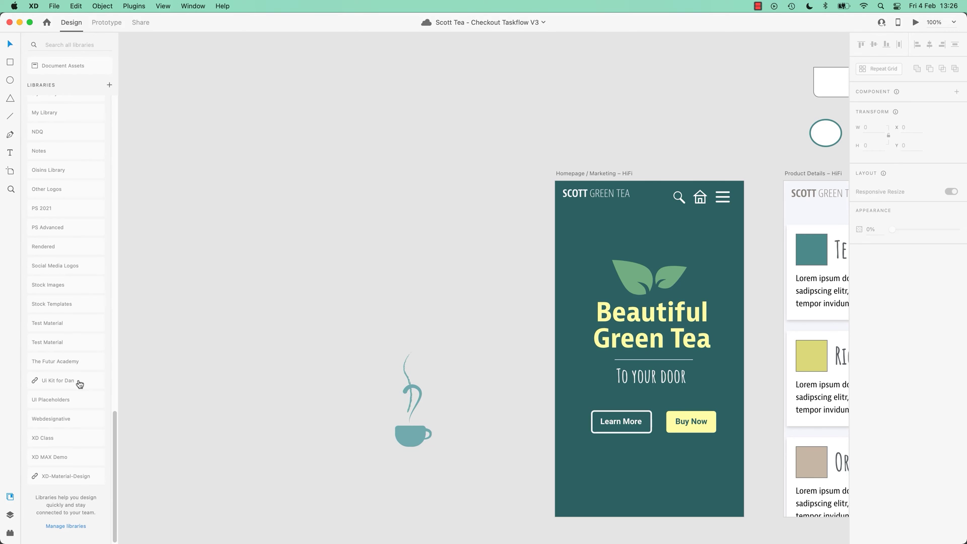
click(41, 446)
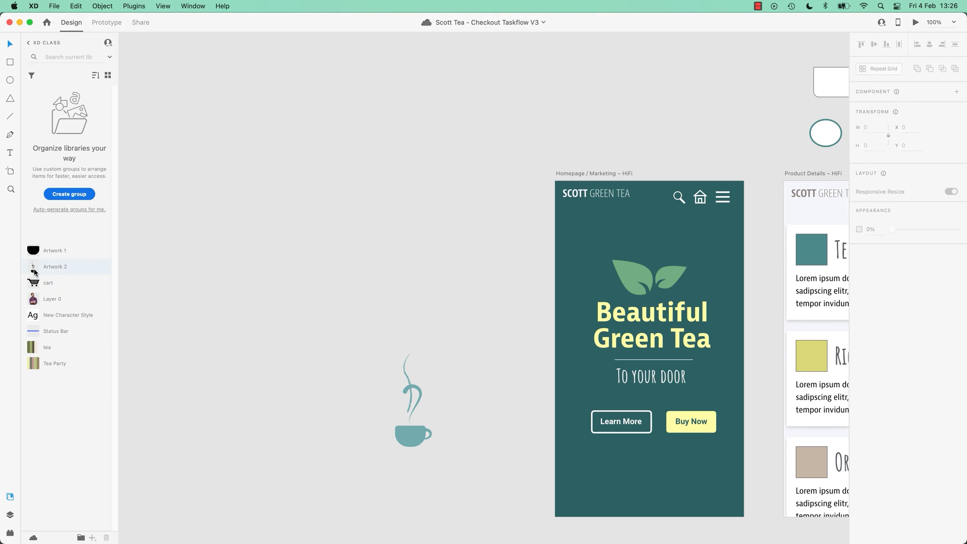
drag(53, 267, 364, 263)
drag(440, 377, 337, 230)
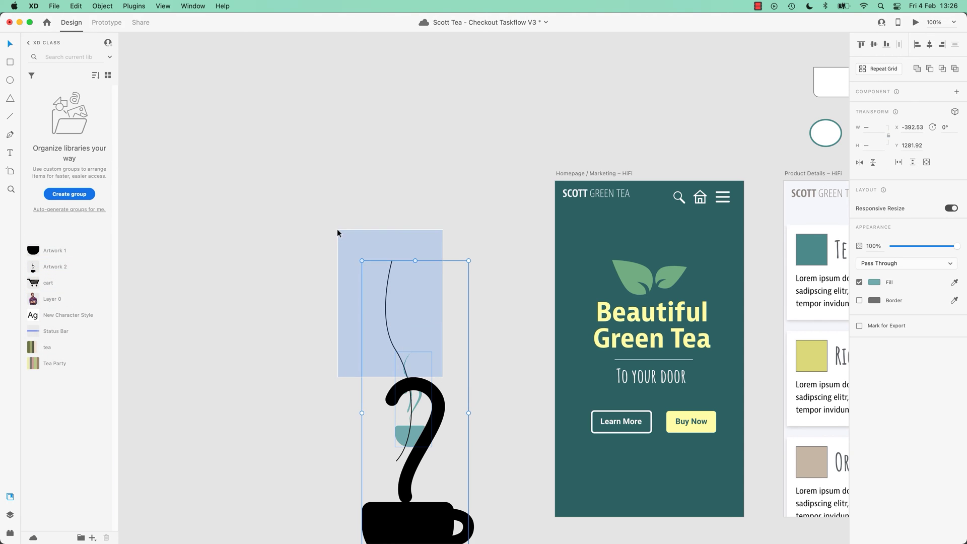
click(451, 418)
drag(429, 411, 292, 284)
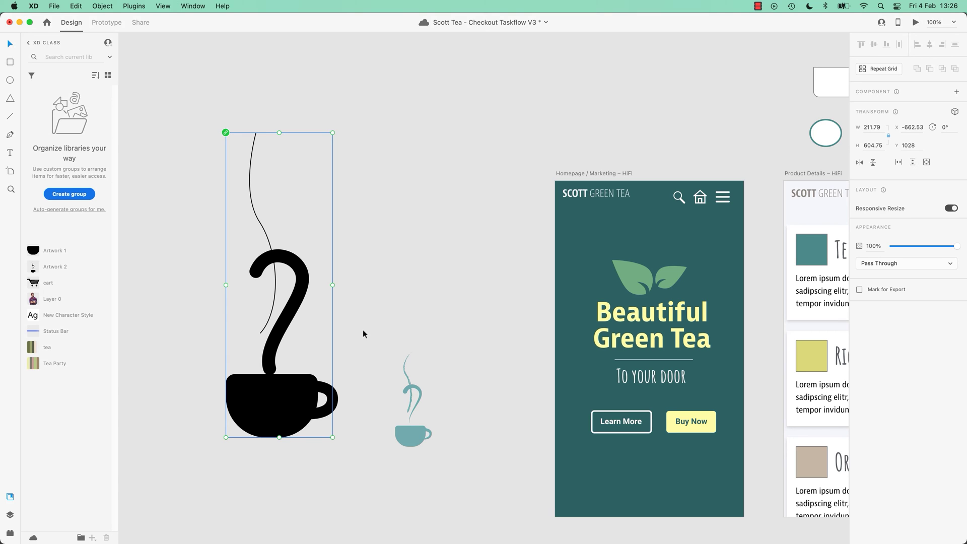
key(super+Tab)
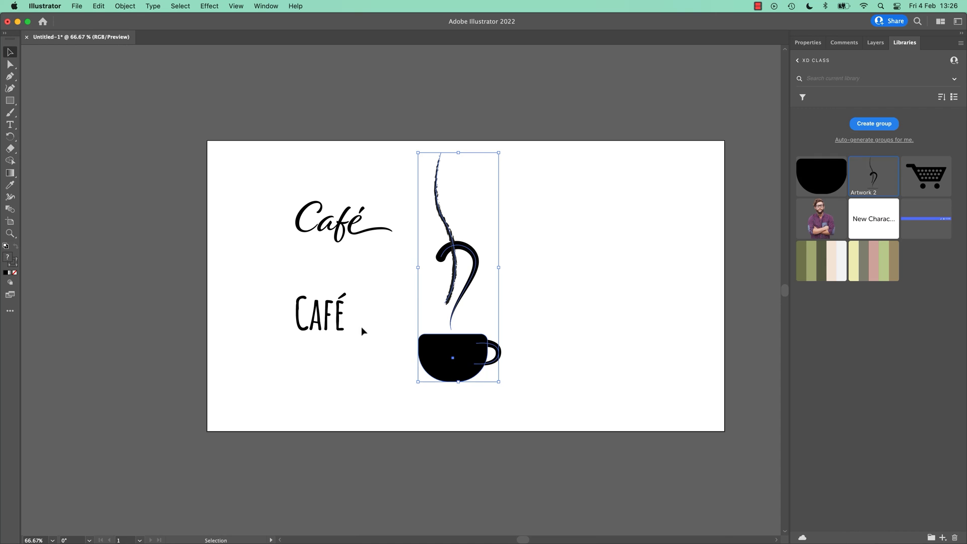
Step: Outline the teacup's strokes via Object > Path > Outline Stroke and add it to Libraries
click(124, 6)
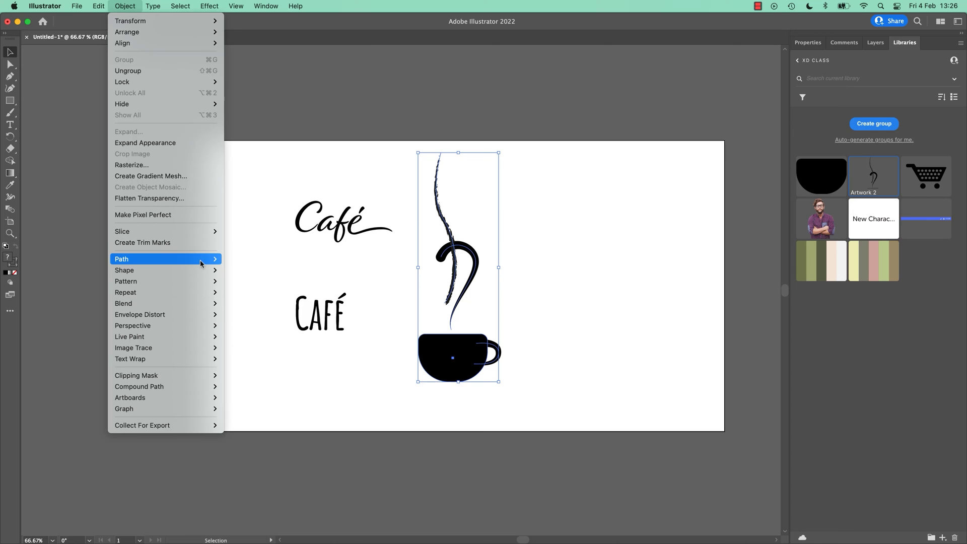
mouse_move(201, 262)
click(282, 287)
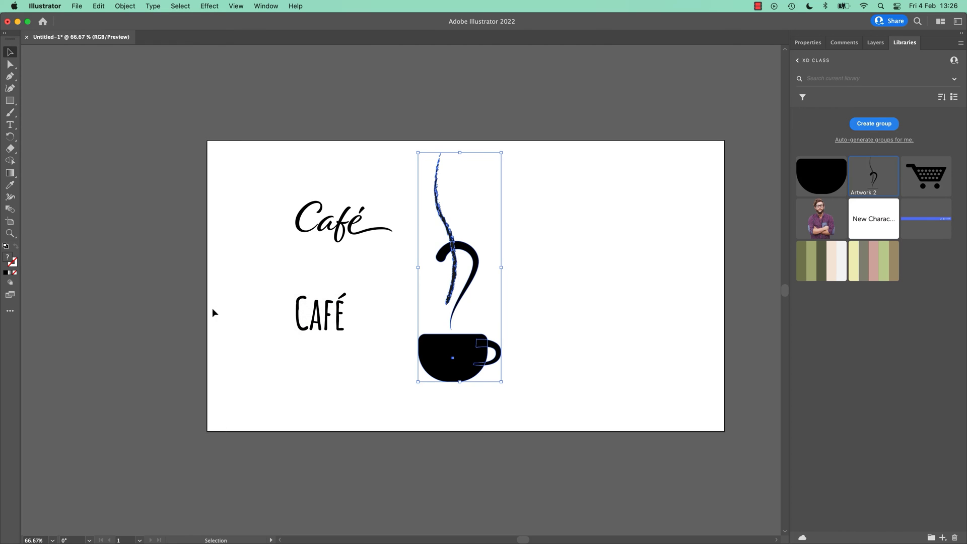
drag(459, 341, 887, 357)
key(a)
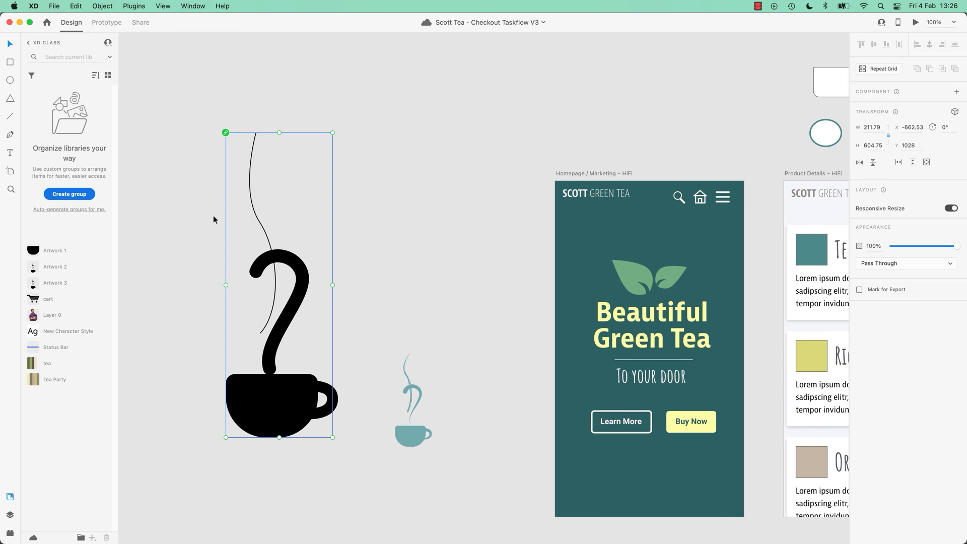
Step: Place library Artwork 3 beside the small cup on the XD canvas and save
click(213, 220)
drag(34, 285, 440, 231)
click(389, 182)
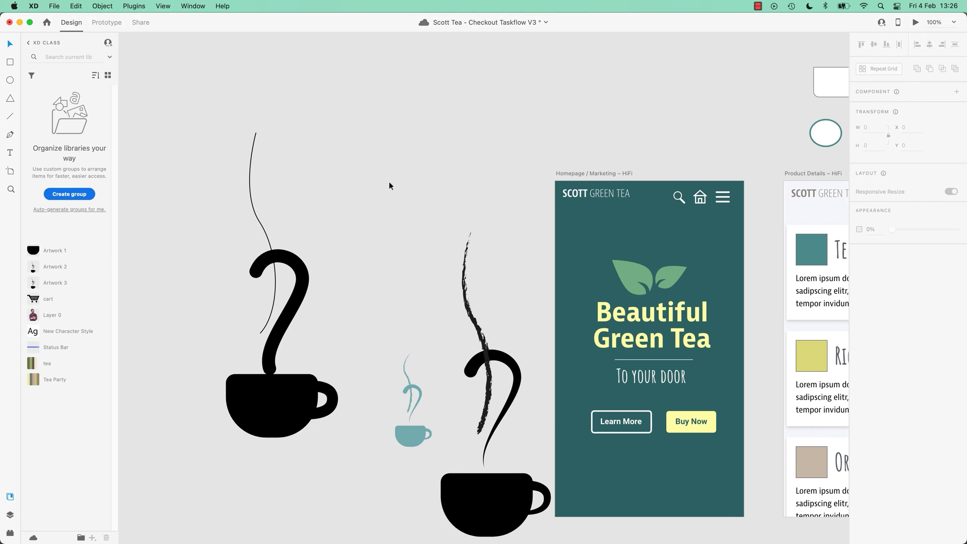
key(super+s)
Step: Copy both Café lettering styles from Illustrator and paste them into XD
key(super+Tab)
click(338, 323)
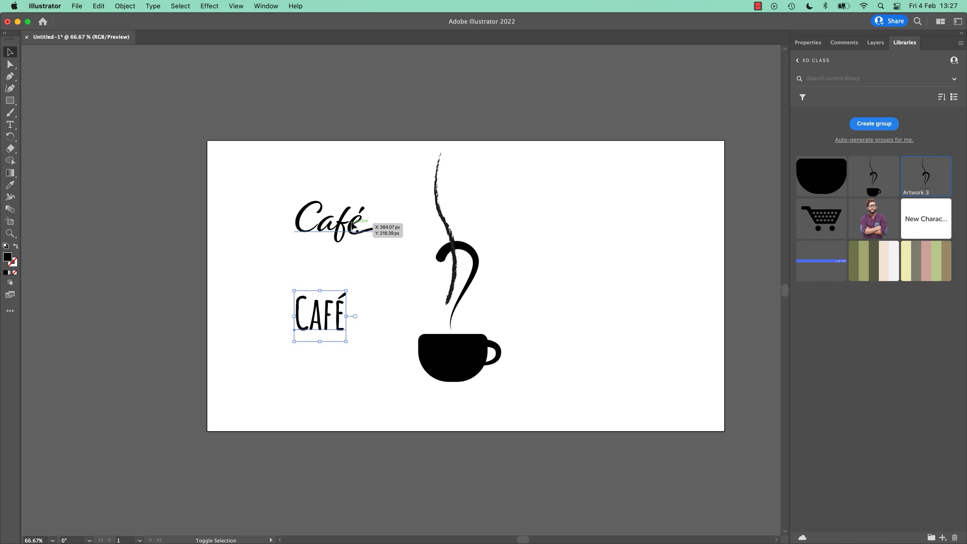
shift+click(353, 225)
key(super+c)
key(super+Tab)
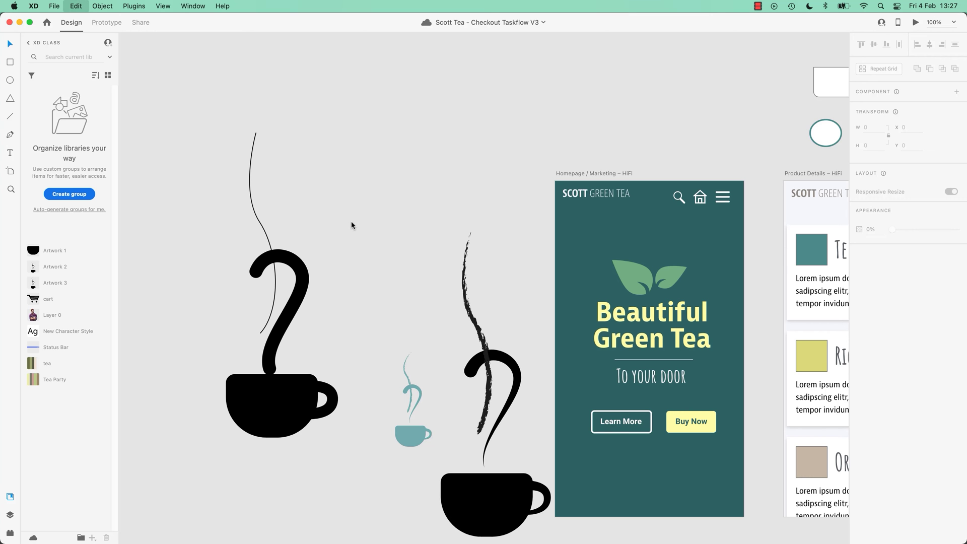
key(super+v)
Step: Move the pasted Café lettering group up and to the left
click(499, 244)
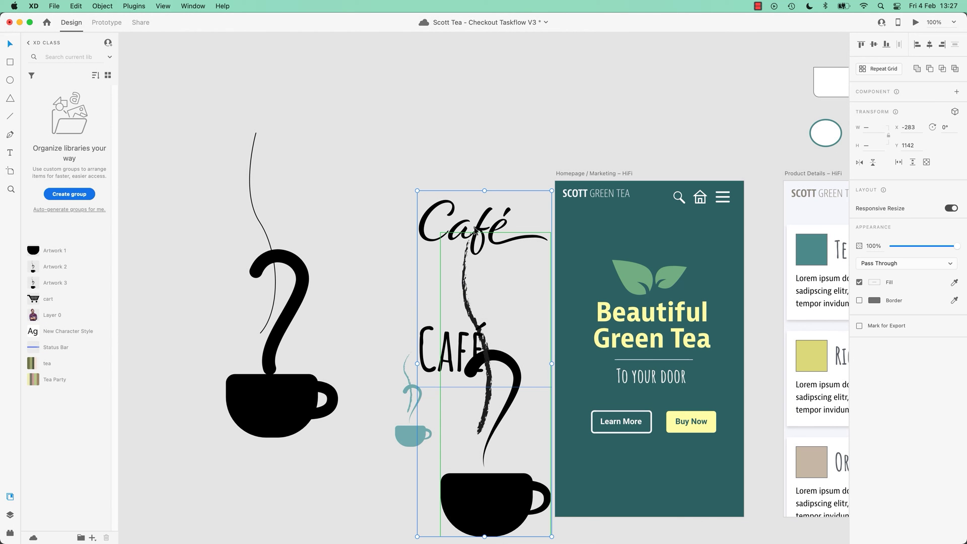
click(477, 232)
click(483, 220)
drag(482, 220, 396, 129)
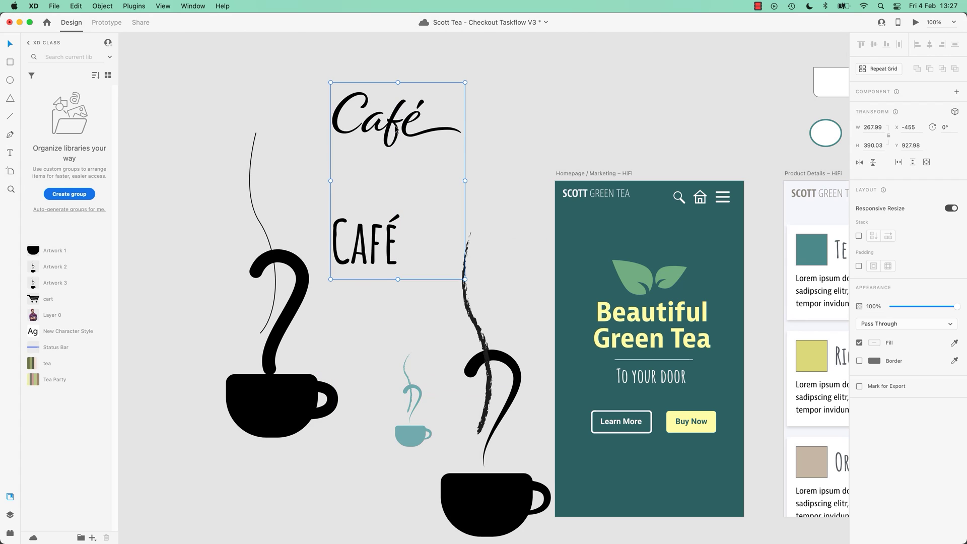
Step: Replace 'Caf' in the script Café text with 'T' so it reads Té
double_click(396, 129)
double_click(396, 128)
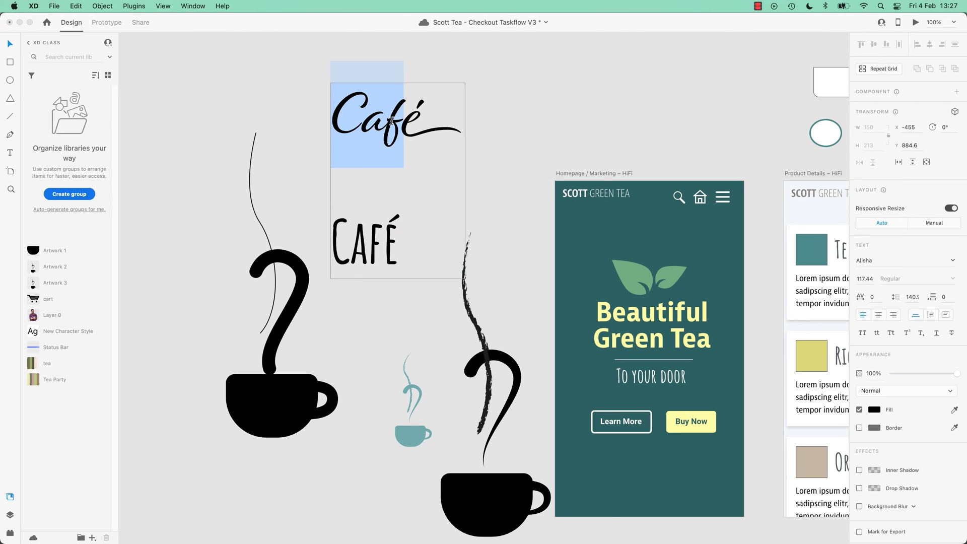
click(396, 124)
drag(391, 123, 399, 122)
click(409, 123)
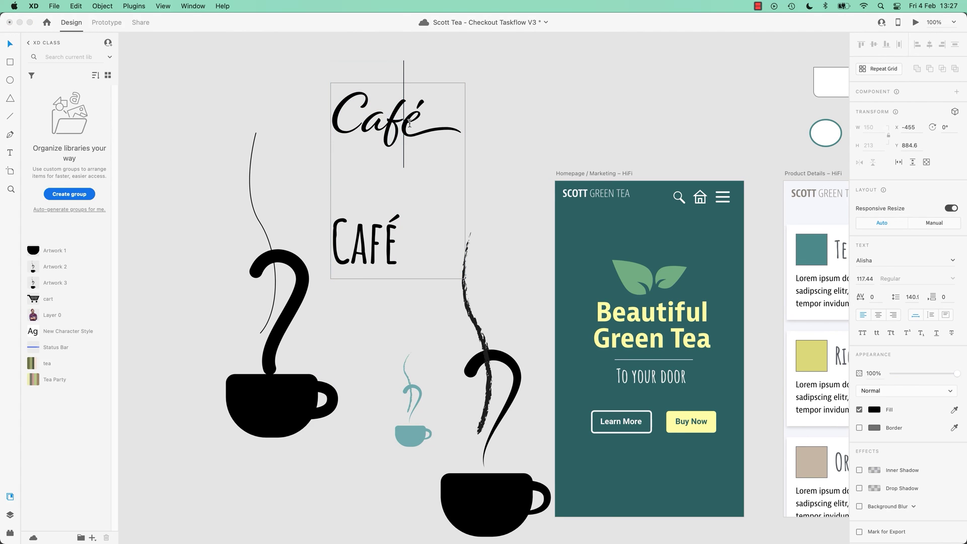
key(shift+Left)
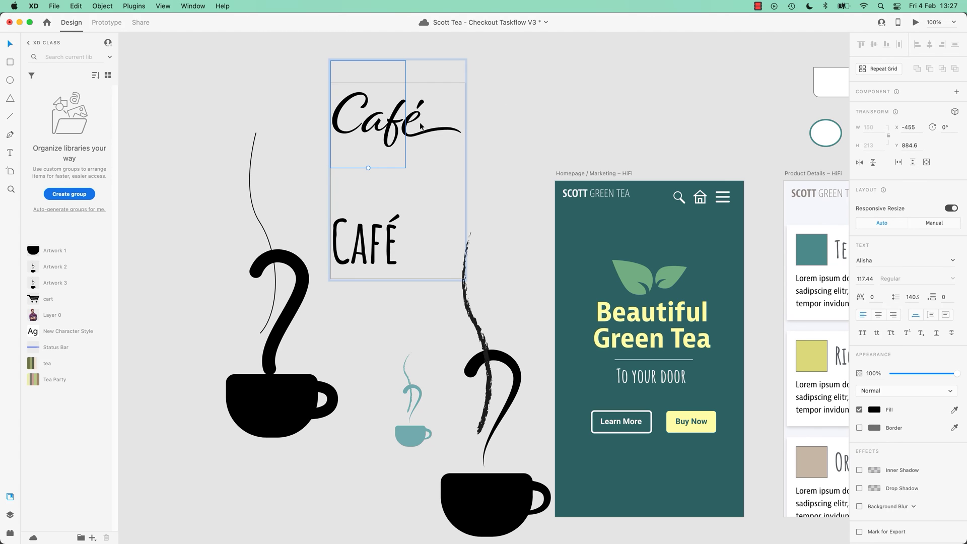
key(shift+Left)
key(shift+Left)
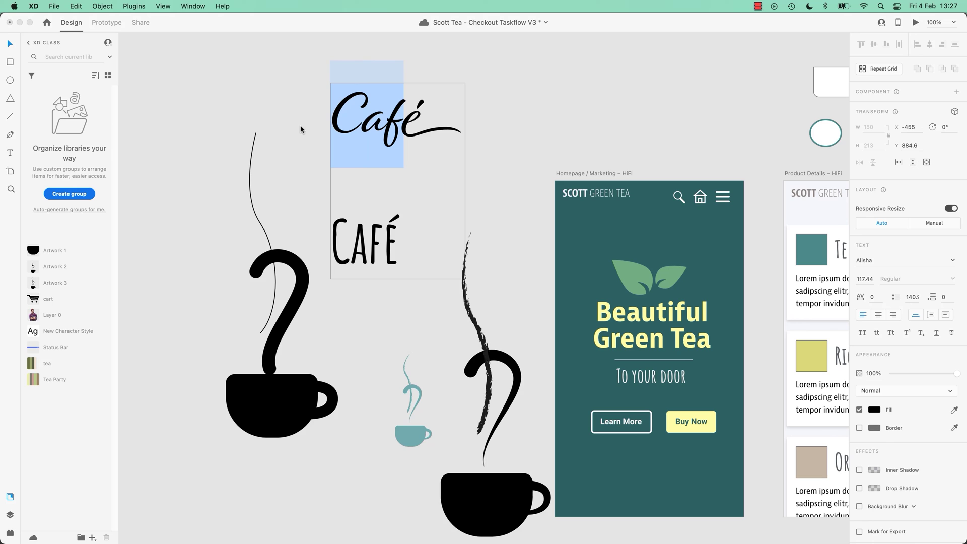
text(Té)
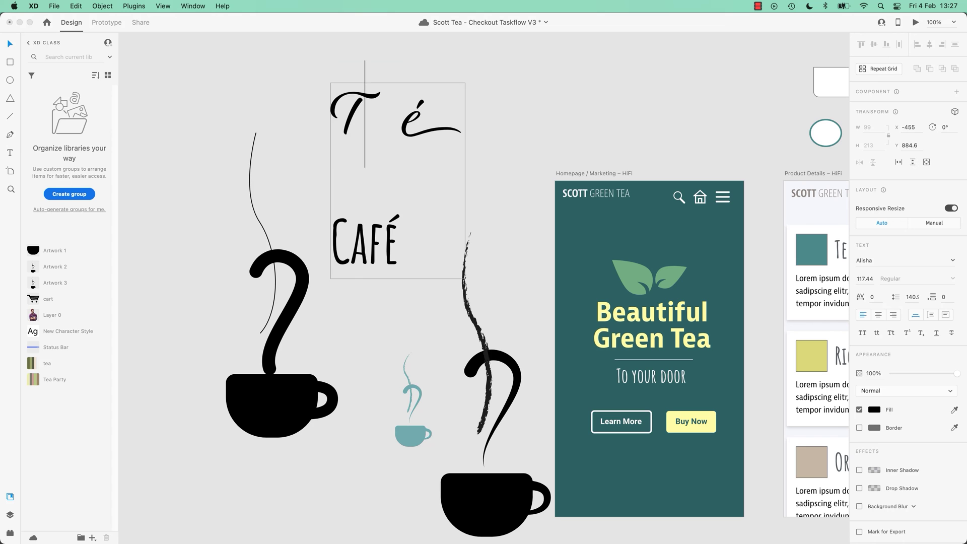
key(Escape)
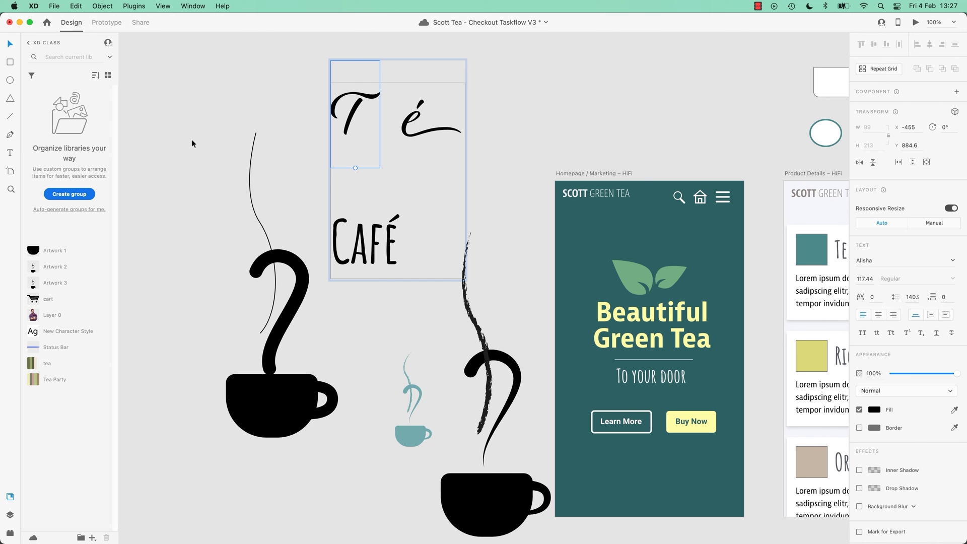
Step: Zoom to 200% on the lettering, try reshaping the é path, and undo the distortion
key(super+equal)
drag(315, 220, 432, 520)
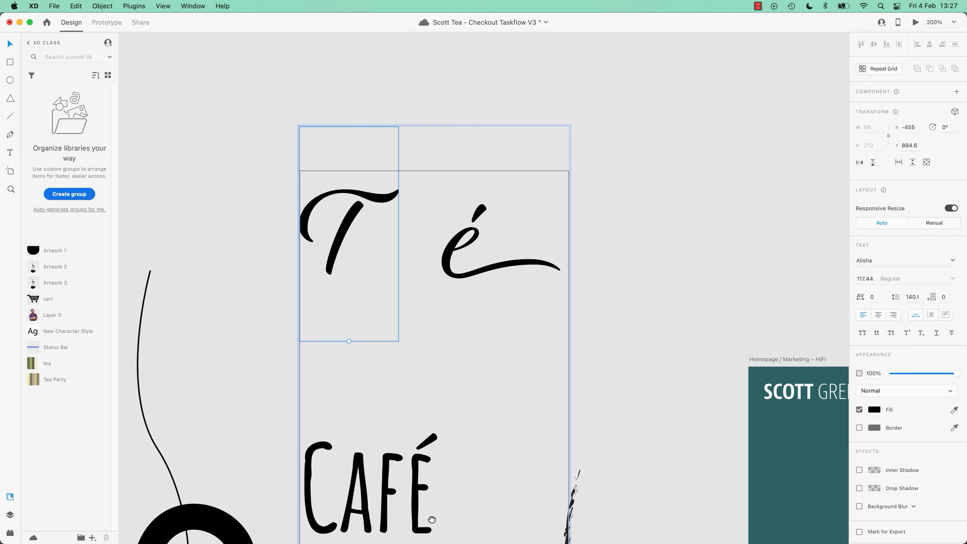
key(Escape)
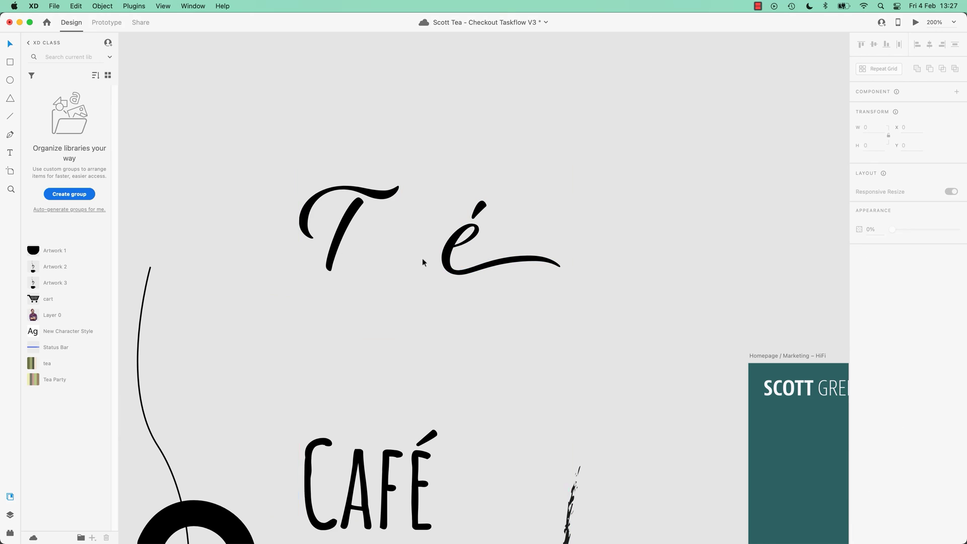
click(340, 229)
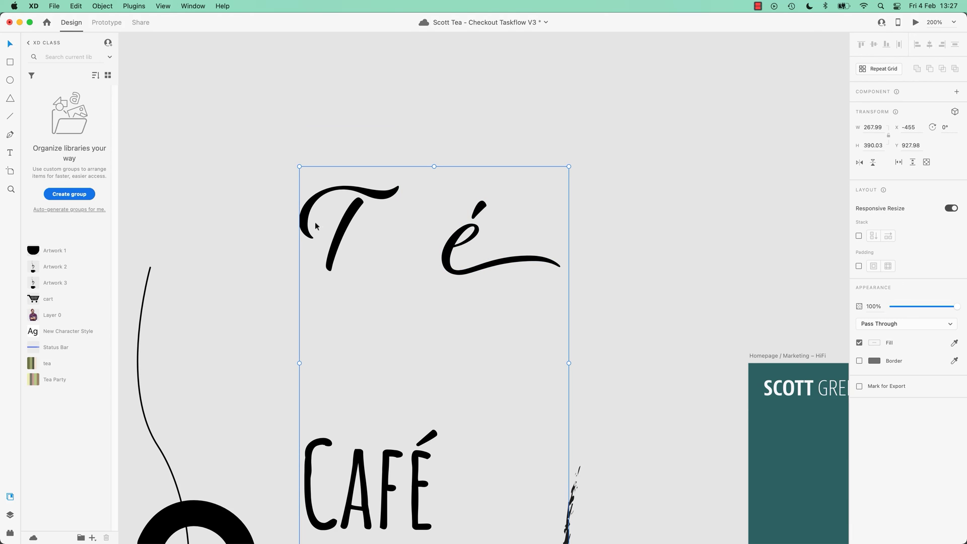
click(453, 246)
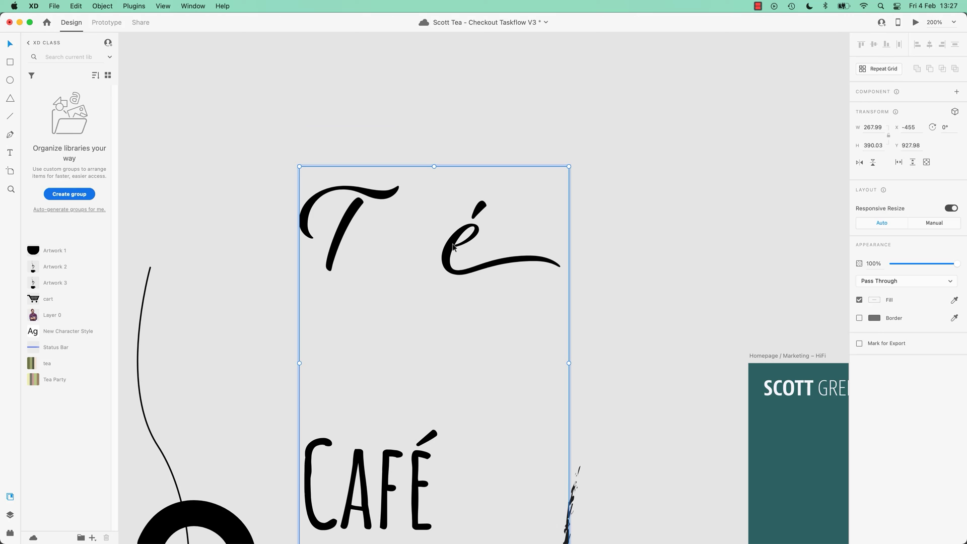
double_click(453, 245)
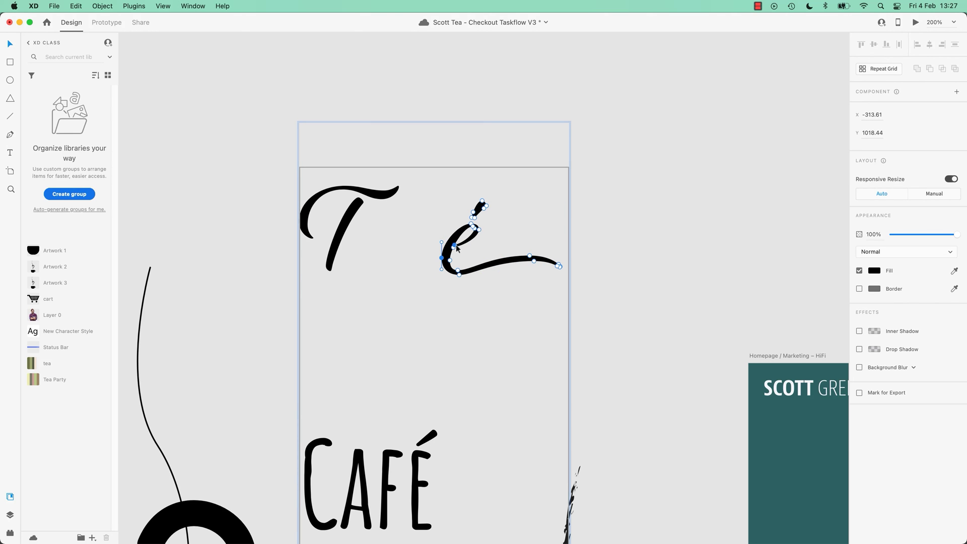
drag(455, 244, 466, 292)
key(cmd+z)
Step: Enter the bold CAFÉ text and experiment with adding an E after É, then revert
click(633, 235)
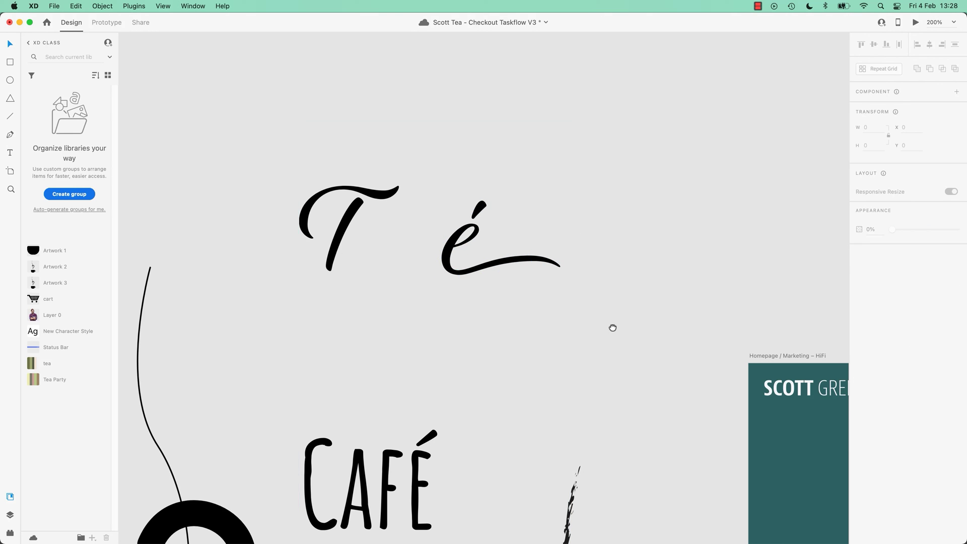
scroll(613, 328, down, 5)
click(411, 327)
double_click(391, 372)
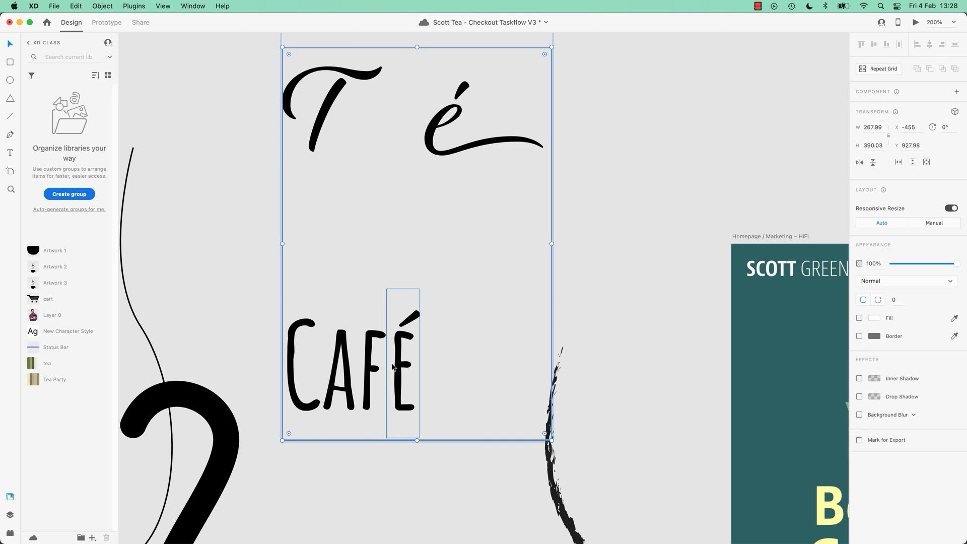
double_click(392, 370)
click(398, 365)
click(408, 364)
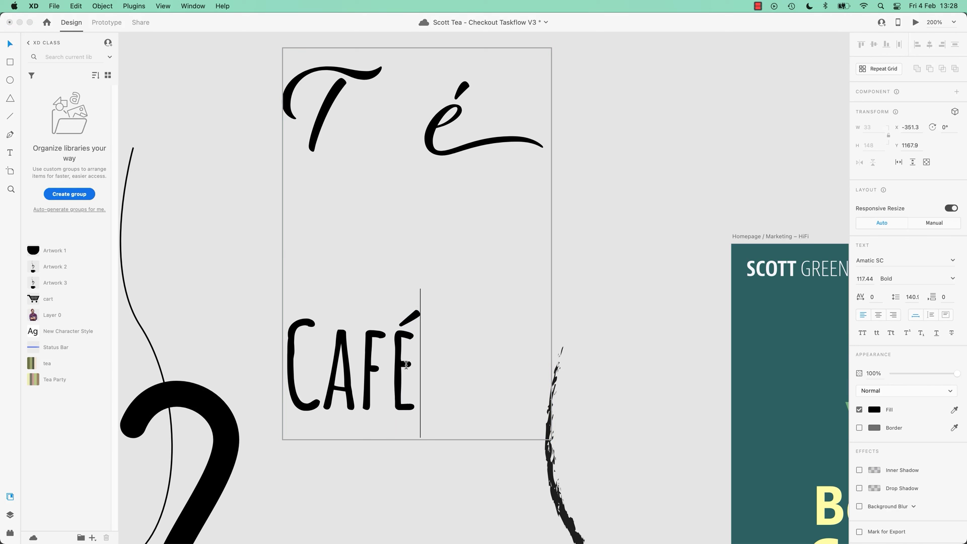
double_click(408, 364)
click(418, 369)
text(E)
key(BackSpace)
key(BackSpace)
key(super+z)
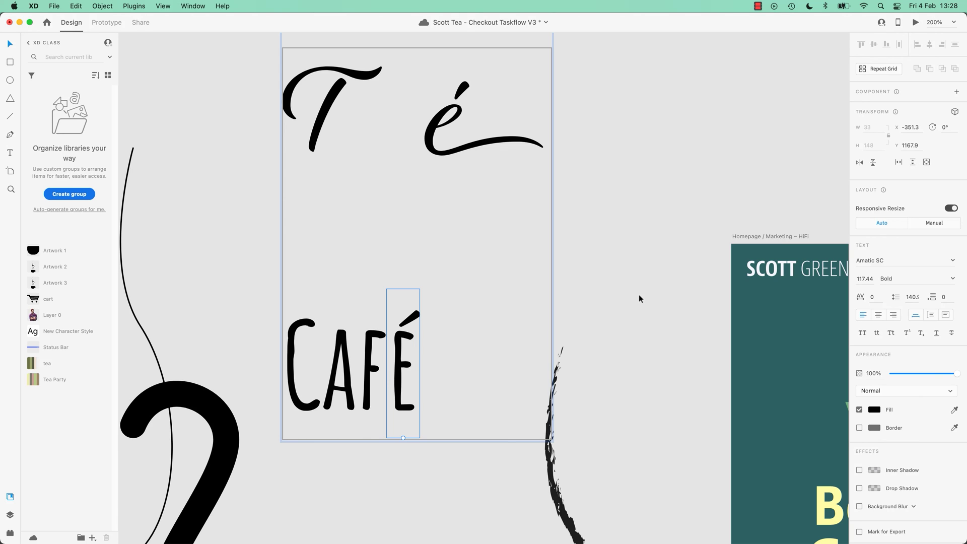
click(638, 295)
Step: Replace CAF with AWESOME, remove the duplicate E, and shift AWESOMÉ left
click(377, 365)
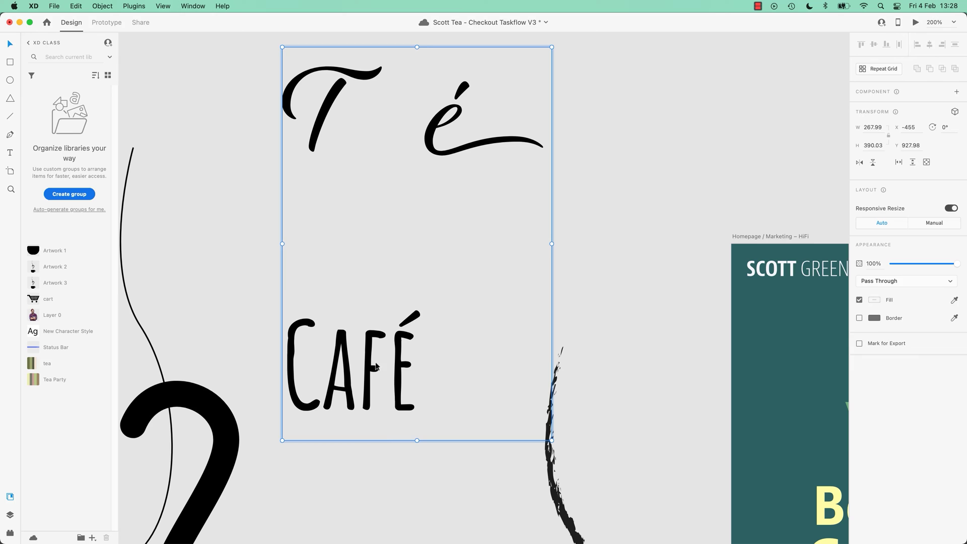
double_click(378, 365)
double_click(370, 366)
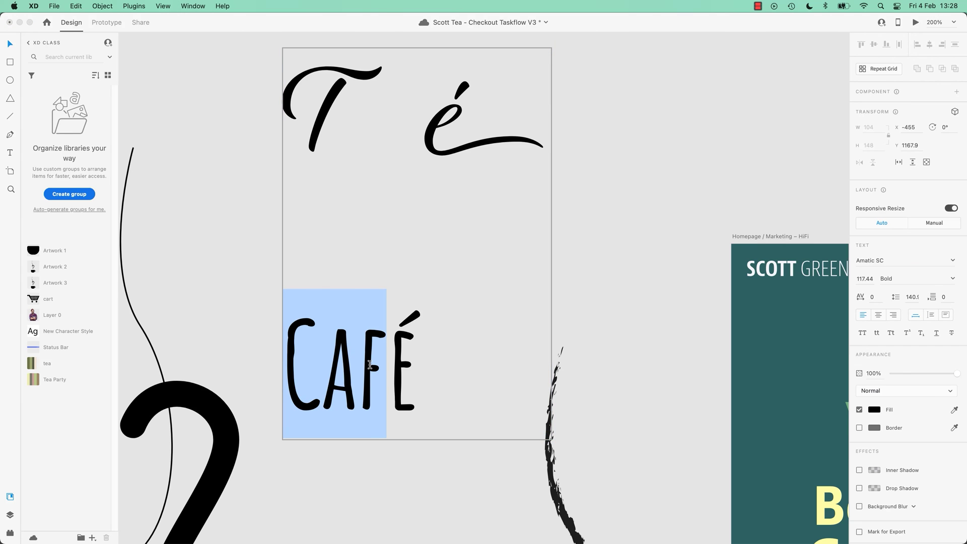
text(AWESOME)
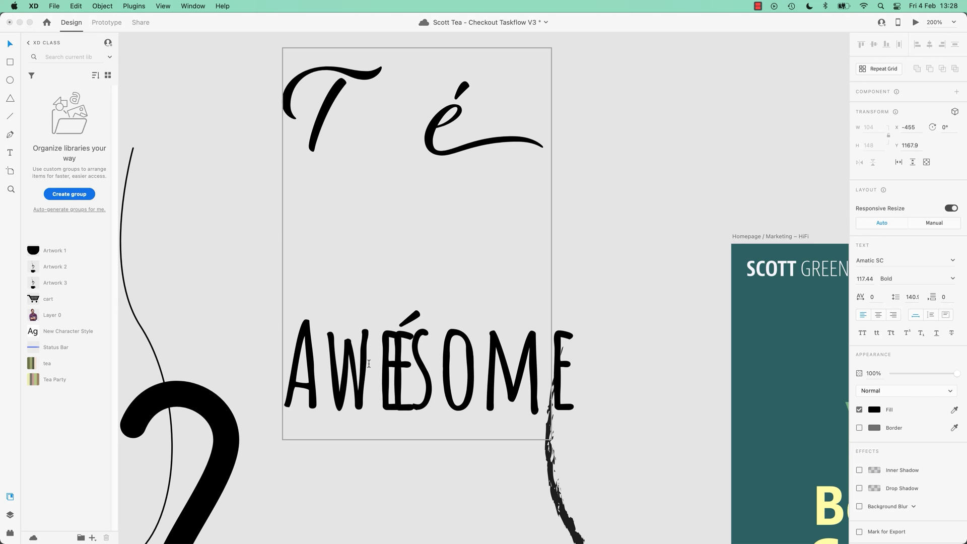
key(BackSpace)
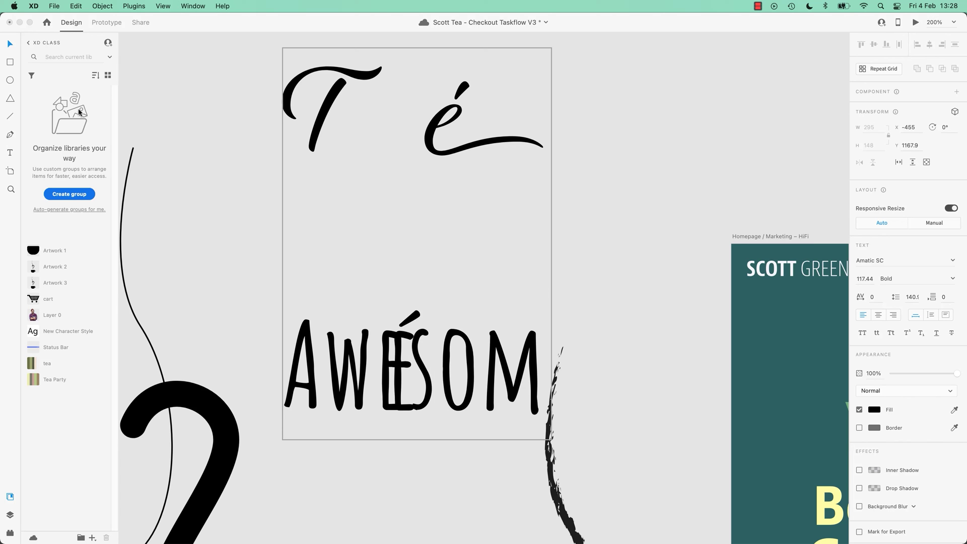
click(9, 46)
drag(519, 380, 360, 380)
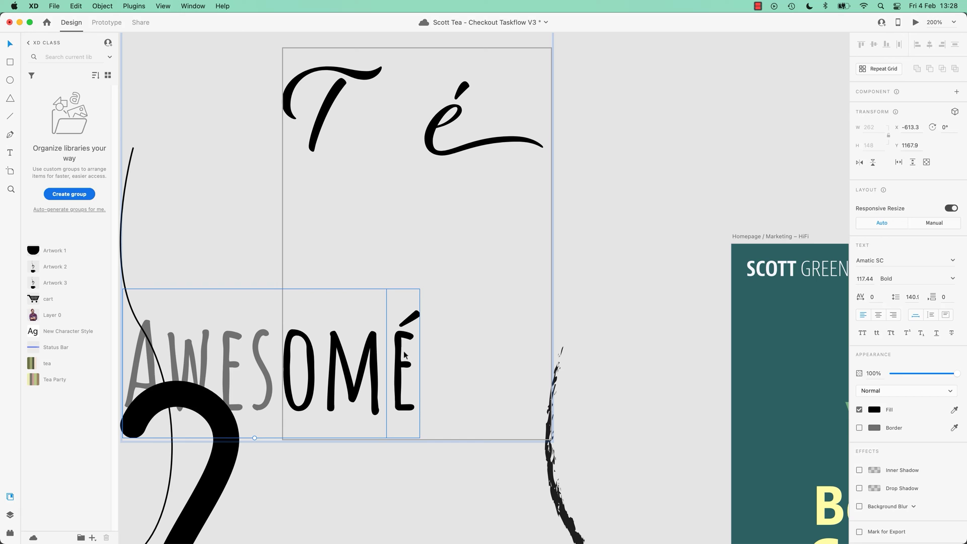
Step: Enlarge the script é about three times, then undo the enlargement
click(437, 157)
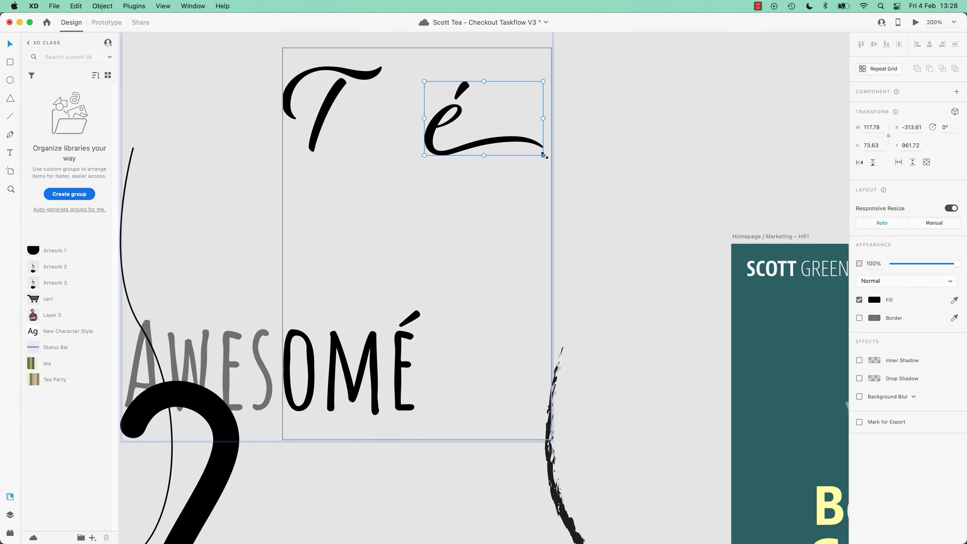
drag(544, 156, 798, 314)
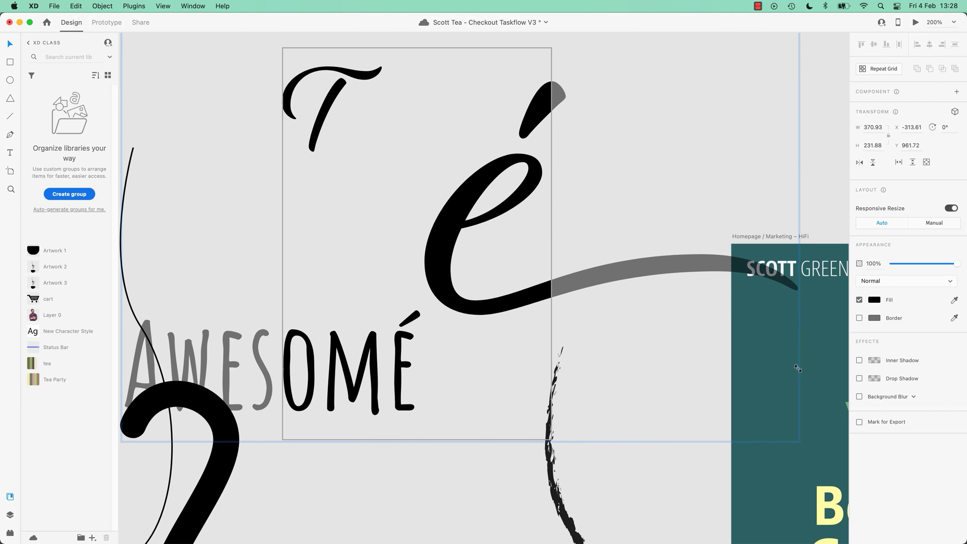
key(super+z)
click(658, 170)
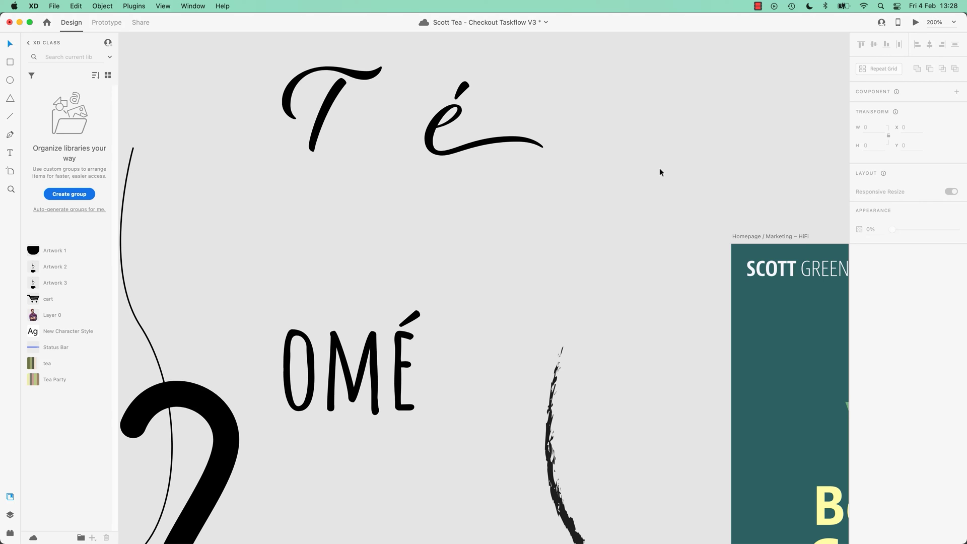
Step: Save the 'Scott Tea - Checkout Taskflow V3' XD document with Cmd+S
key(super+s)
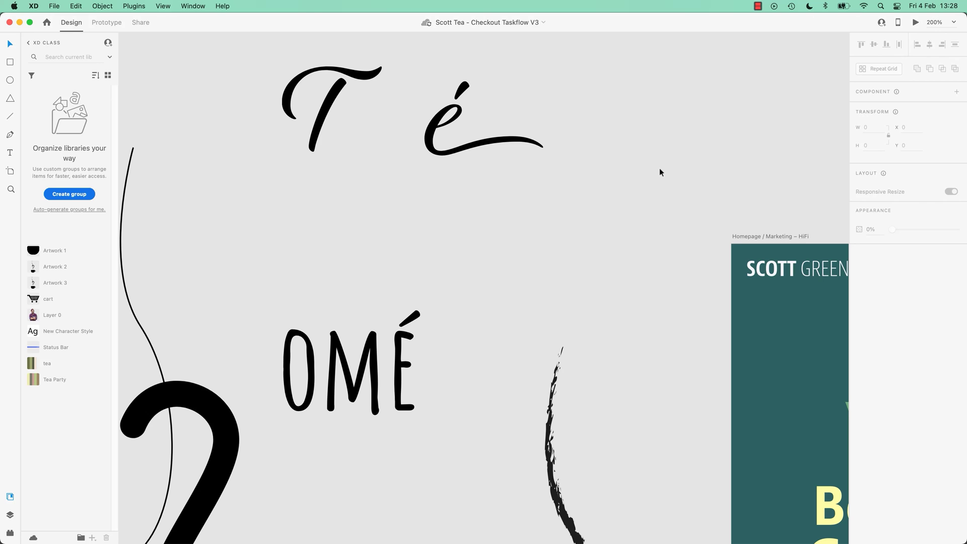